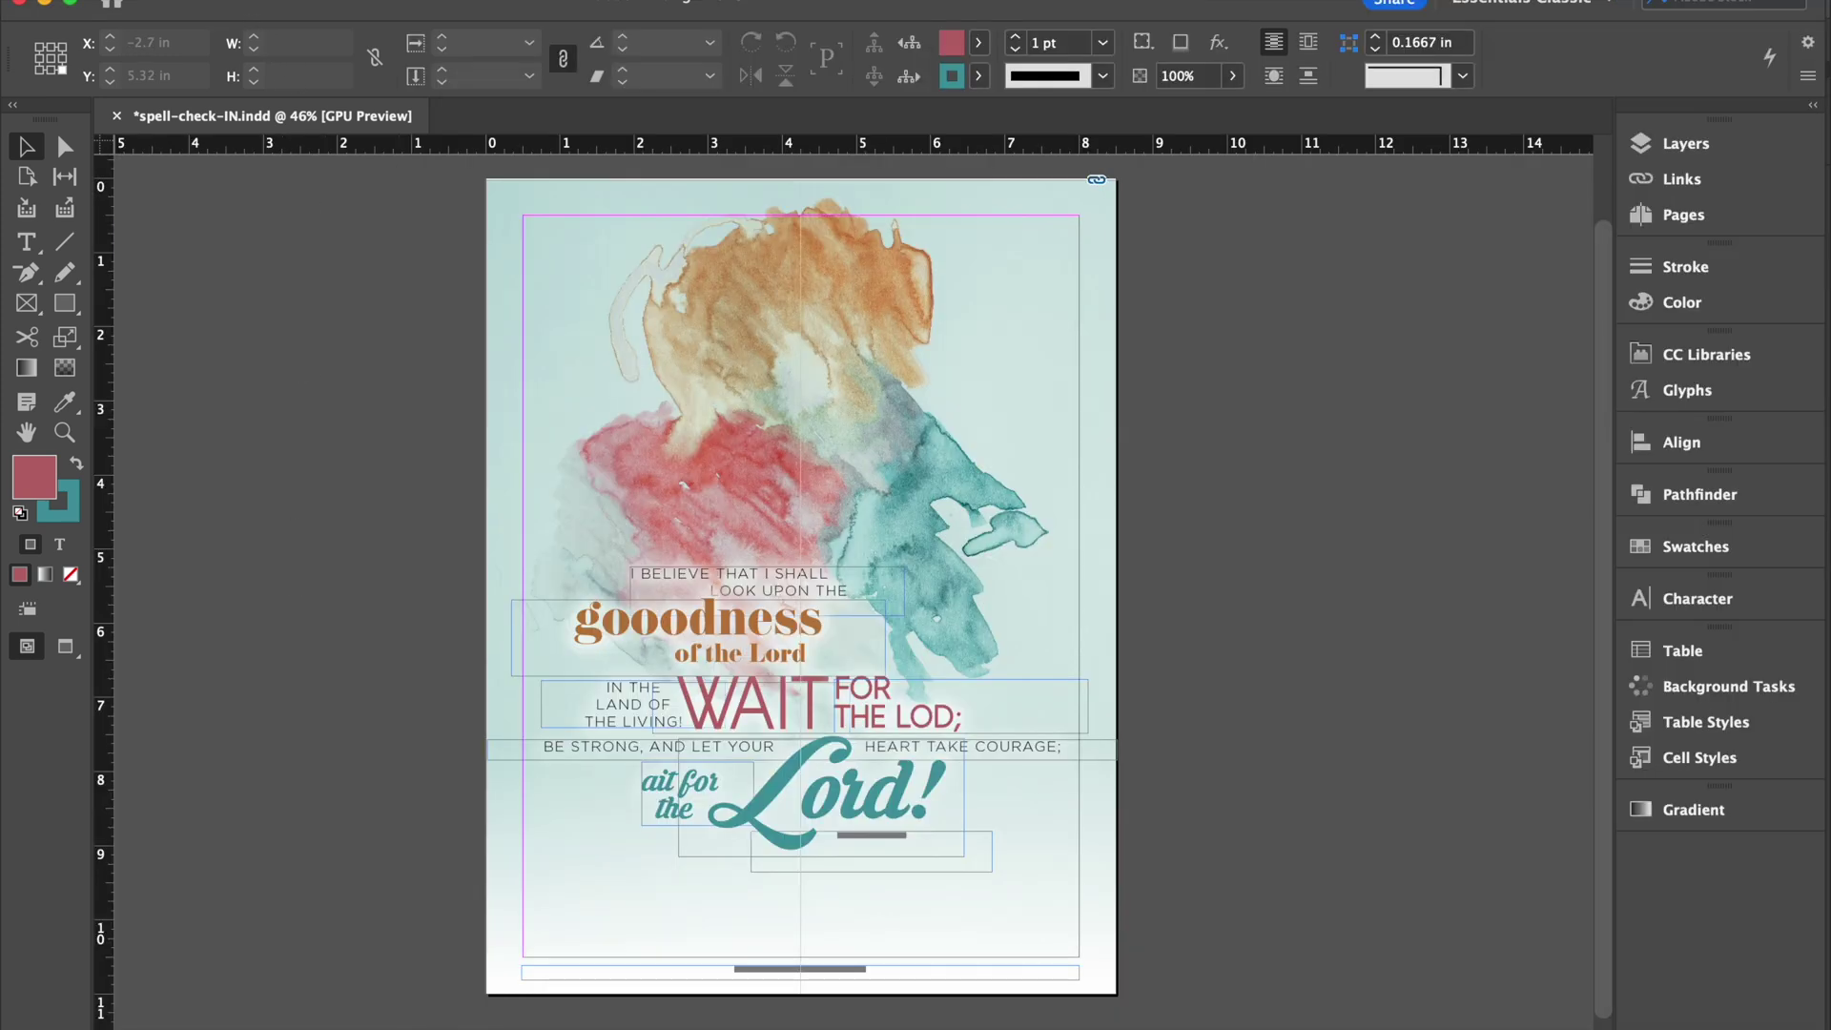
Start a spelling check of the poster document and change "Lod" to "Lord".
{"action": "left_click", "coordinate": [238, 2]}
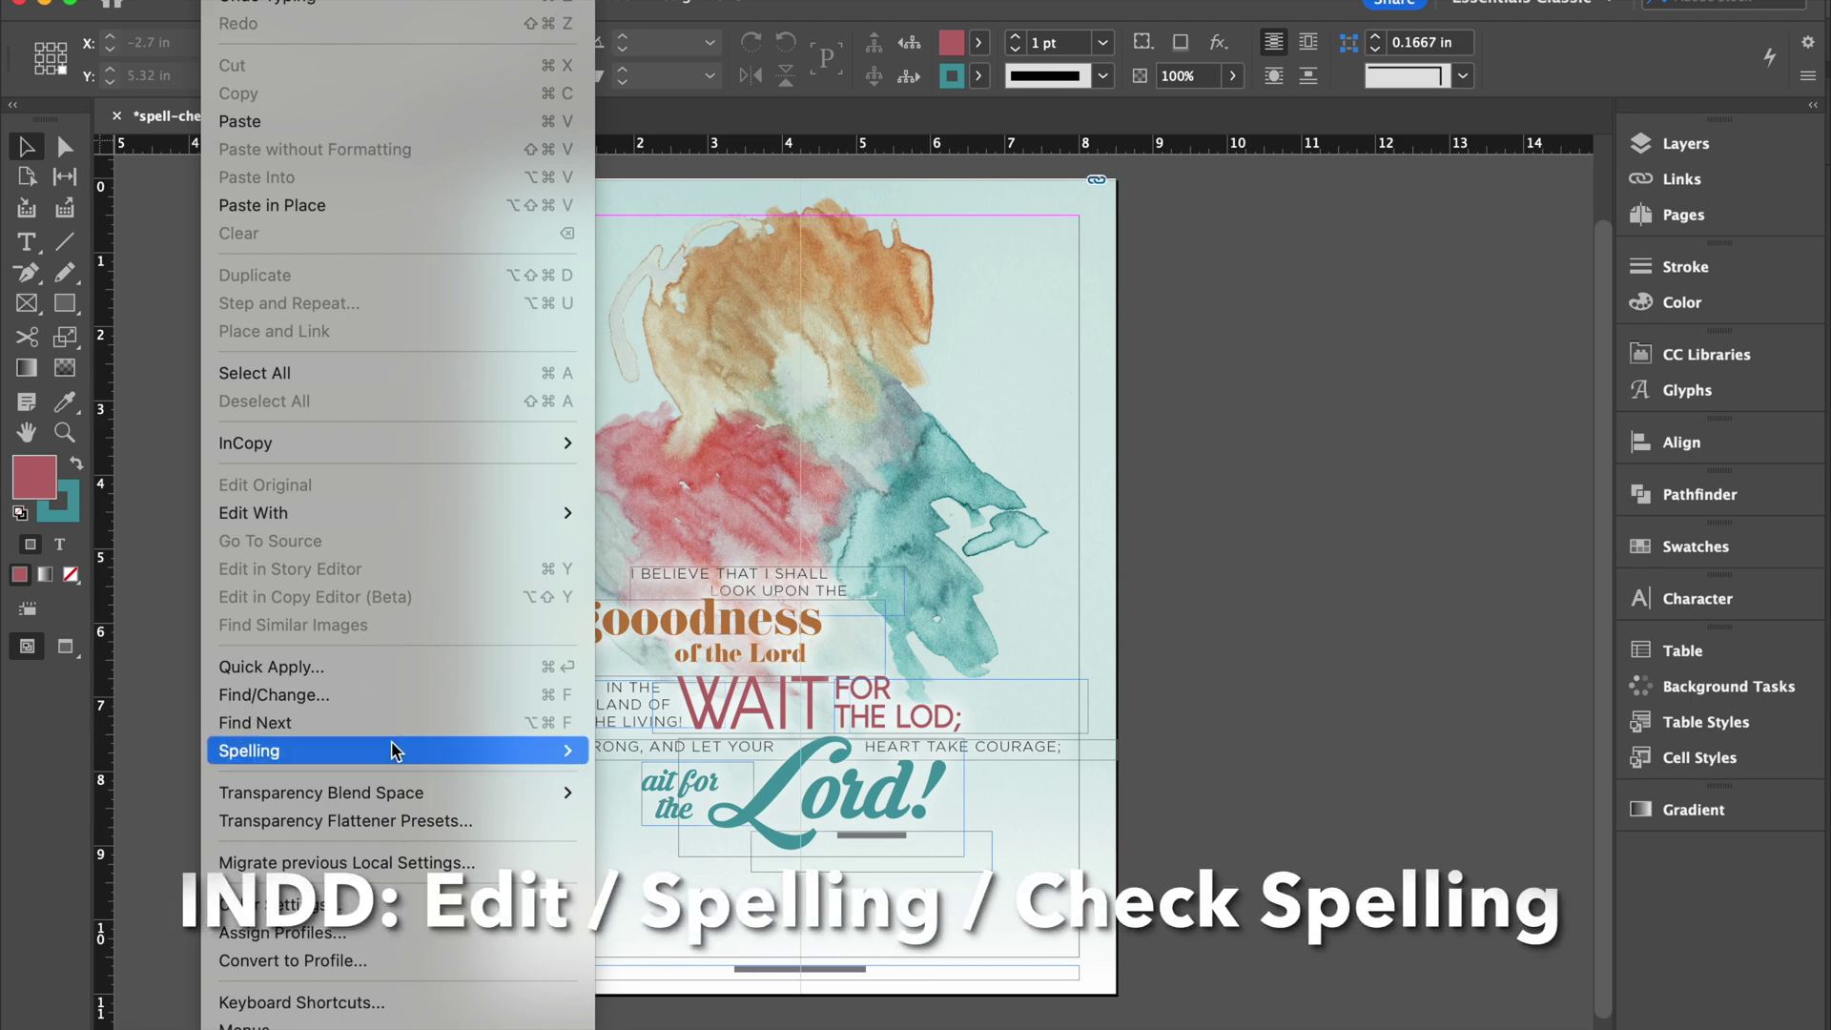
{"action": "mouse_move", "coordinate": [558, 751]}
{"action": "left_click", "coordinate": [668, 750]}
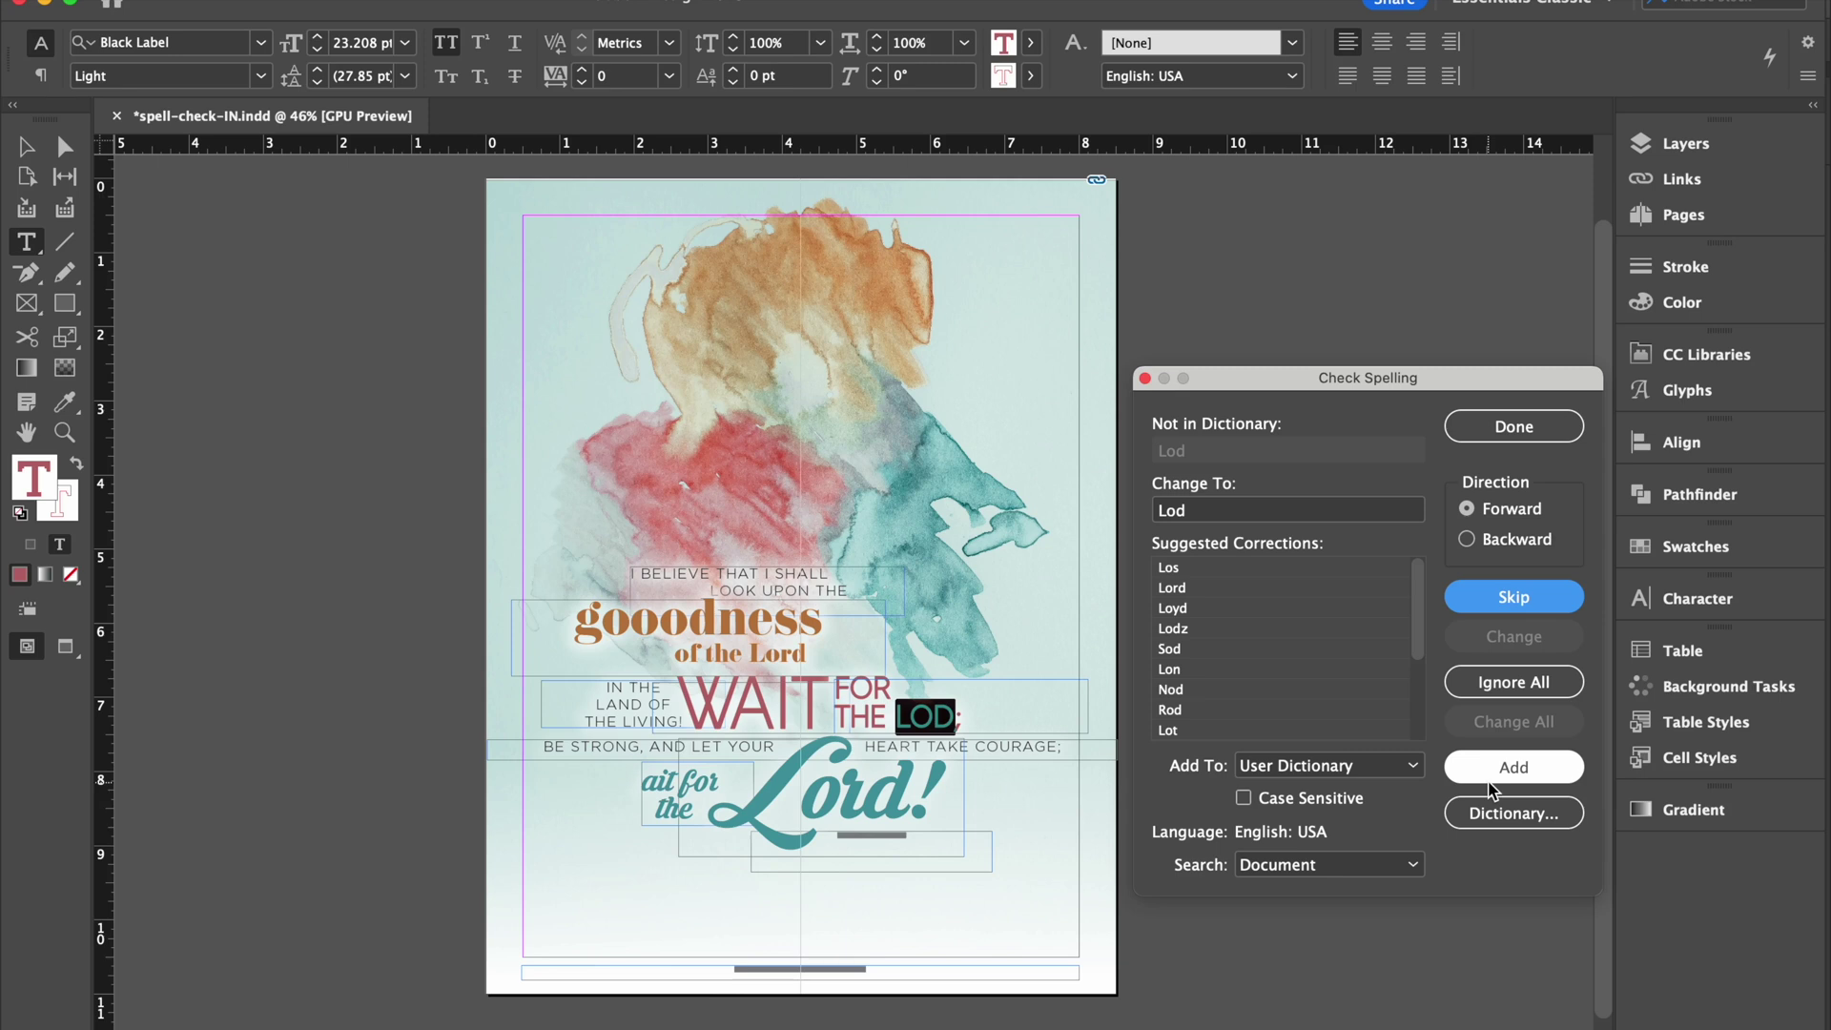
{"action": "left_click", "coordinate": [1220, 595]}
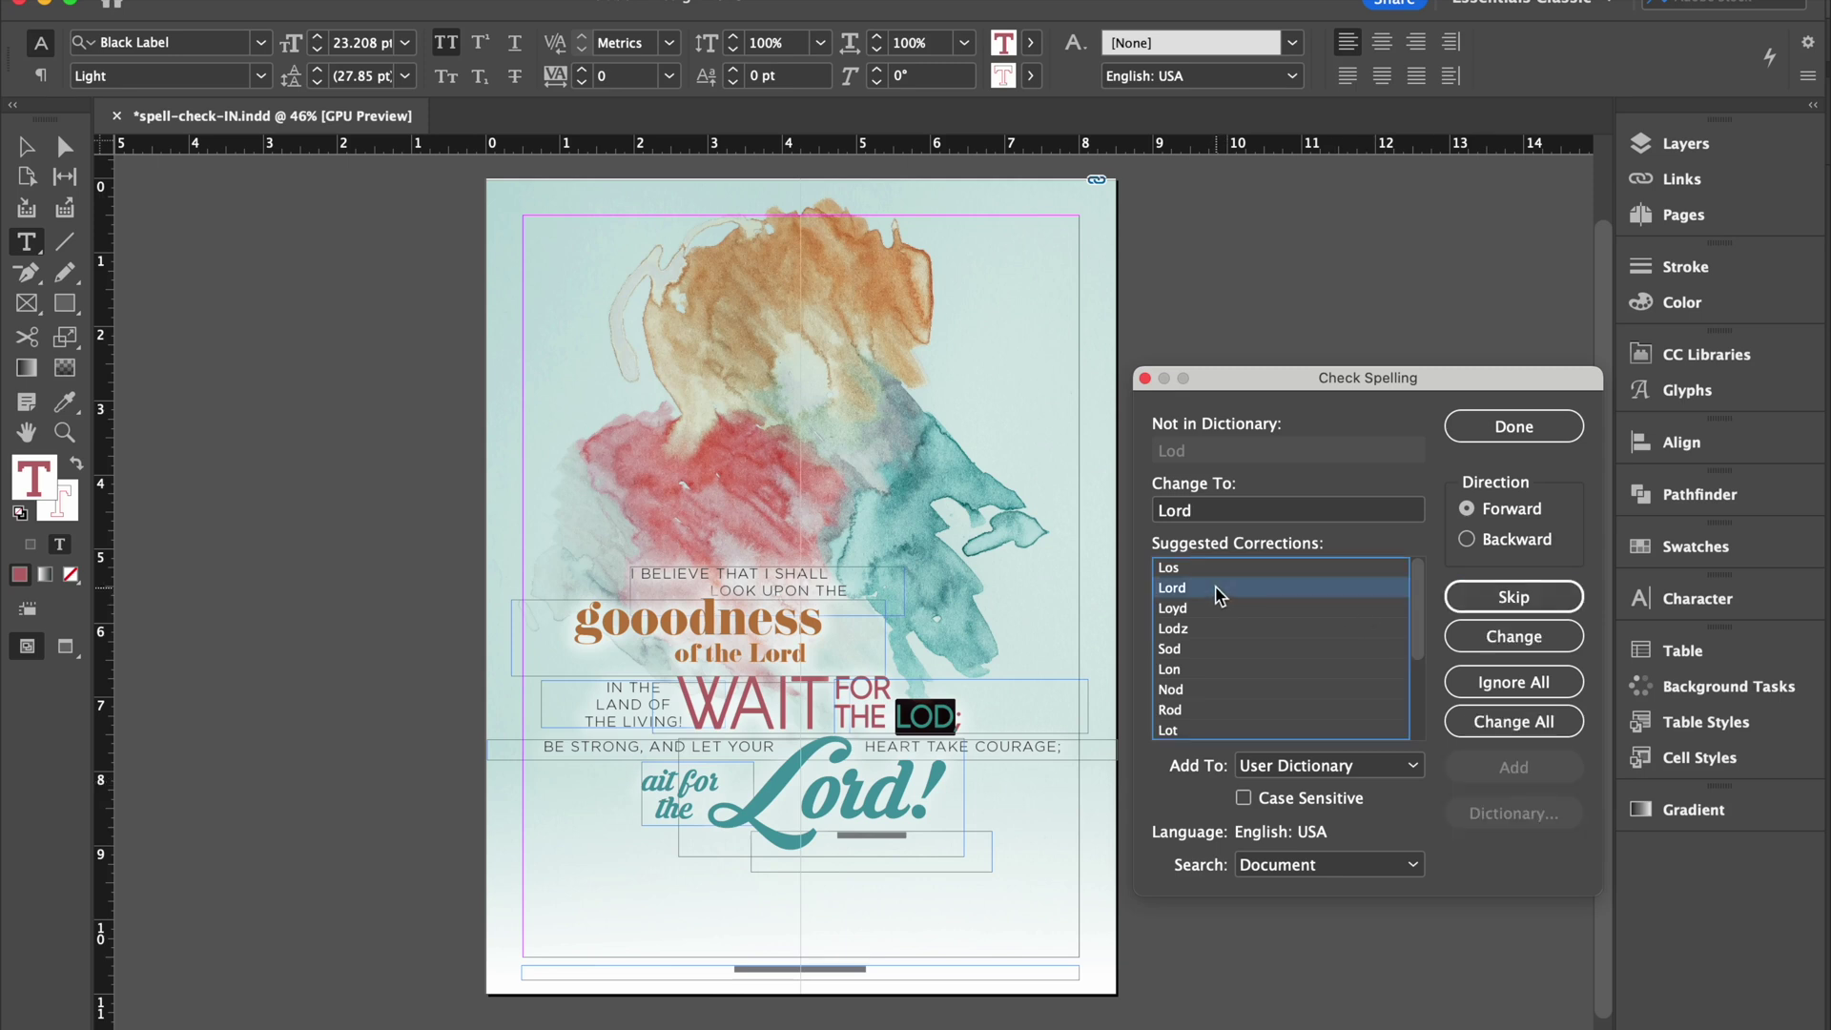
{"action": "left_click", "coordinate": [1507, 639]}
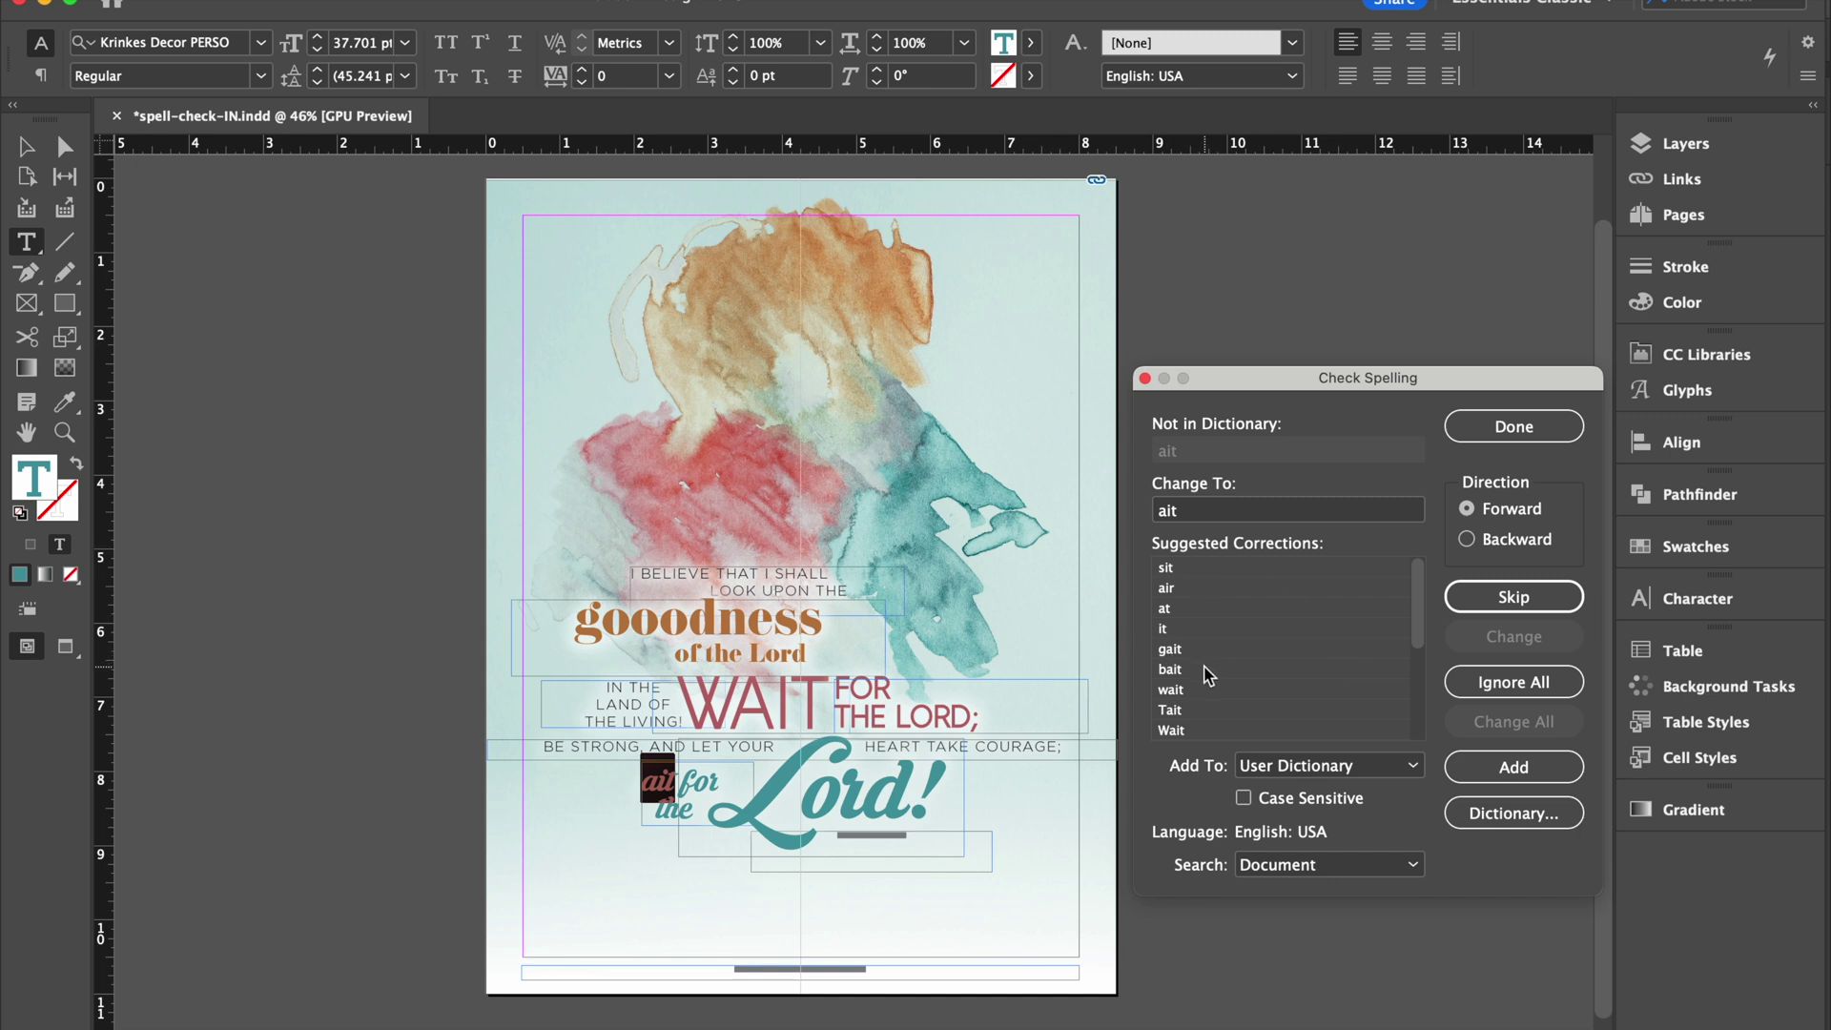
Change "ait" to "wait" and skip the capitalization suggestions for "wait" and "the" in the script text.
{"action": "left_click", "coordinate": [1203, 690]}
{"action": "left_click", "coordinate": [1484, 641]}
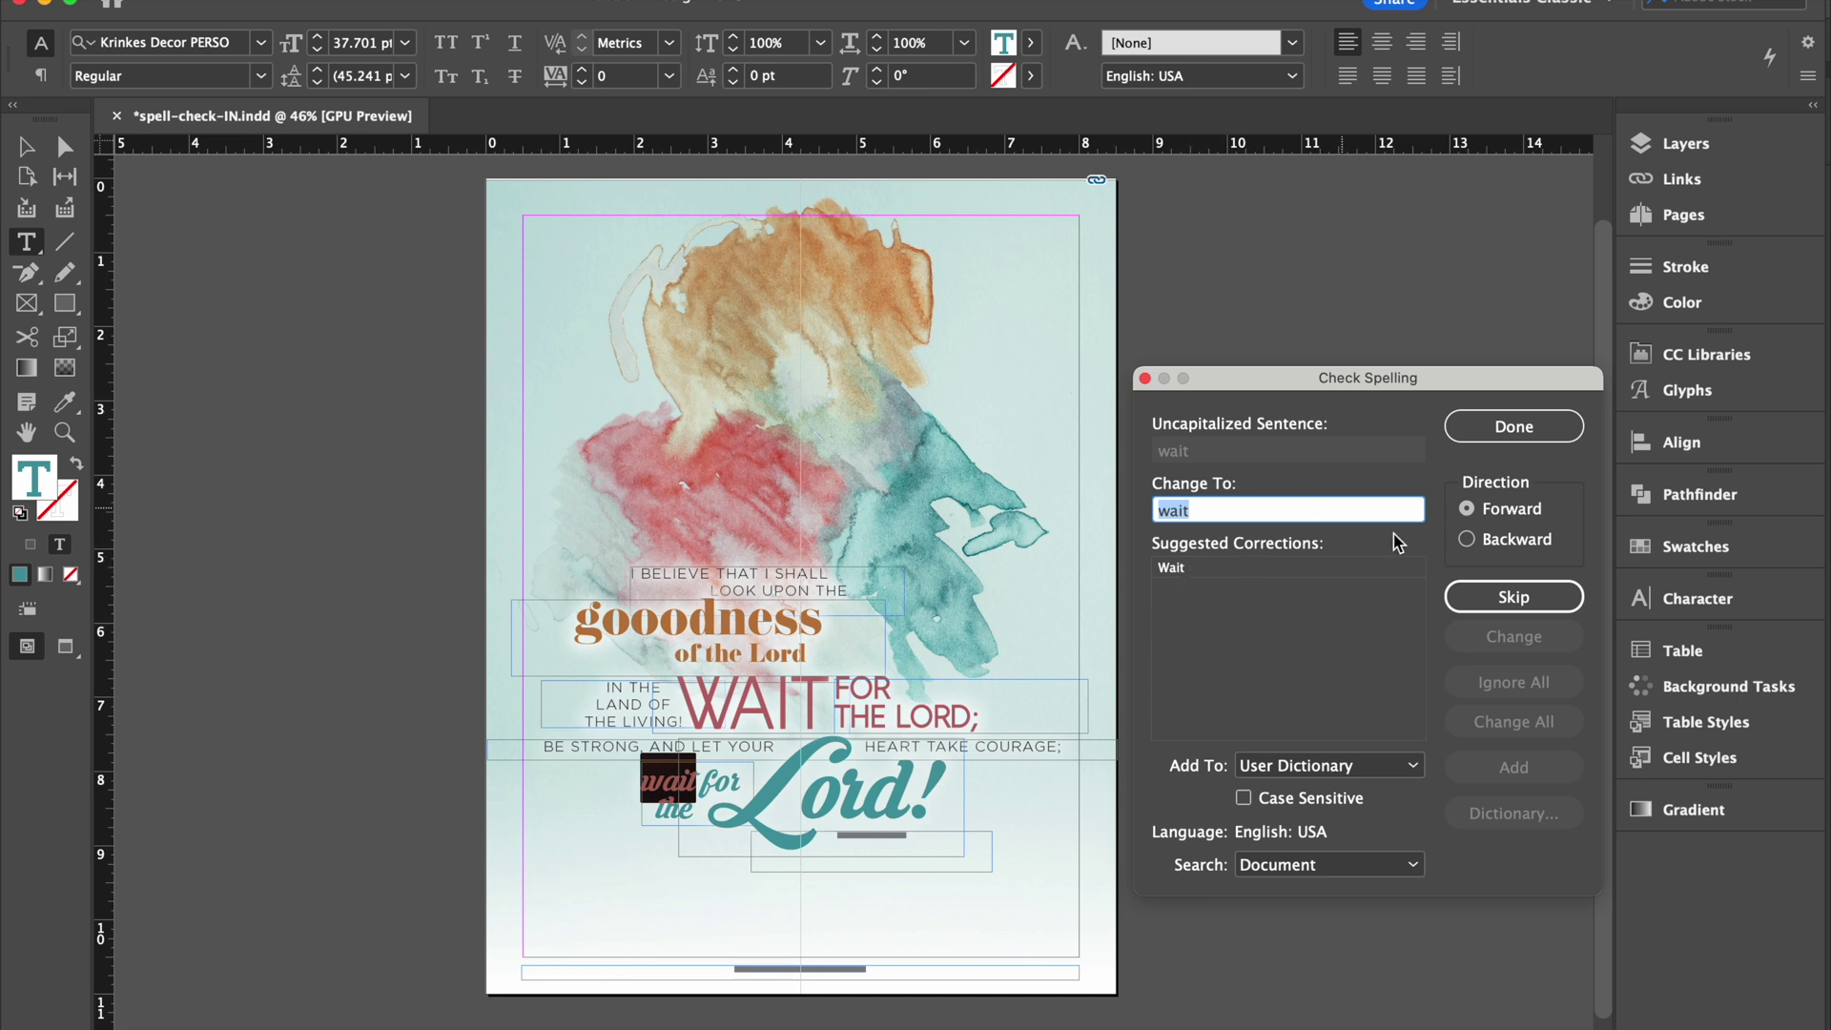
{"action": "left_click", "coordinate": [1459, 596]}
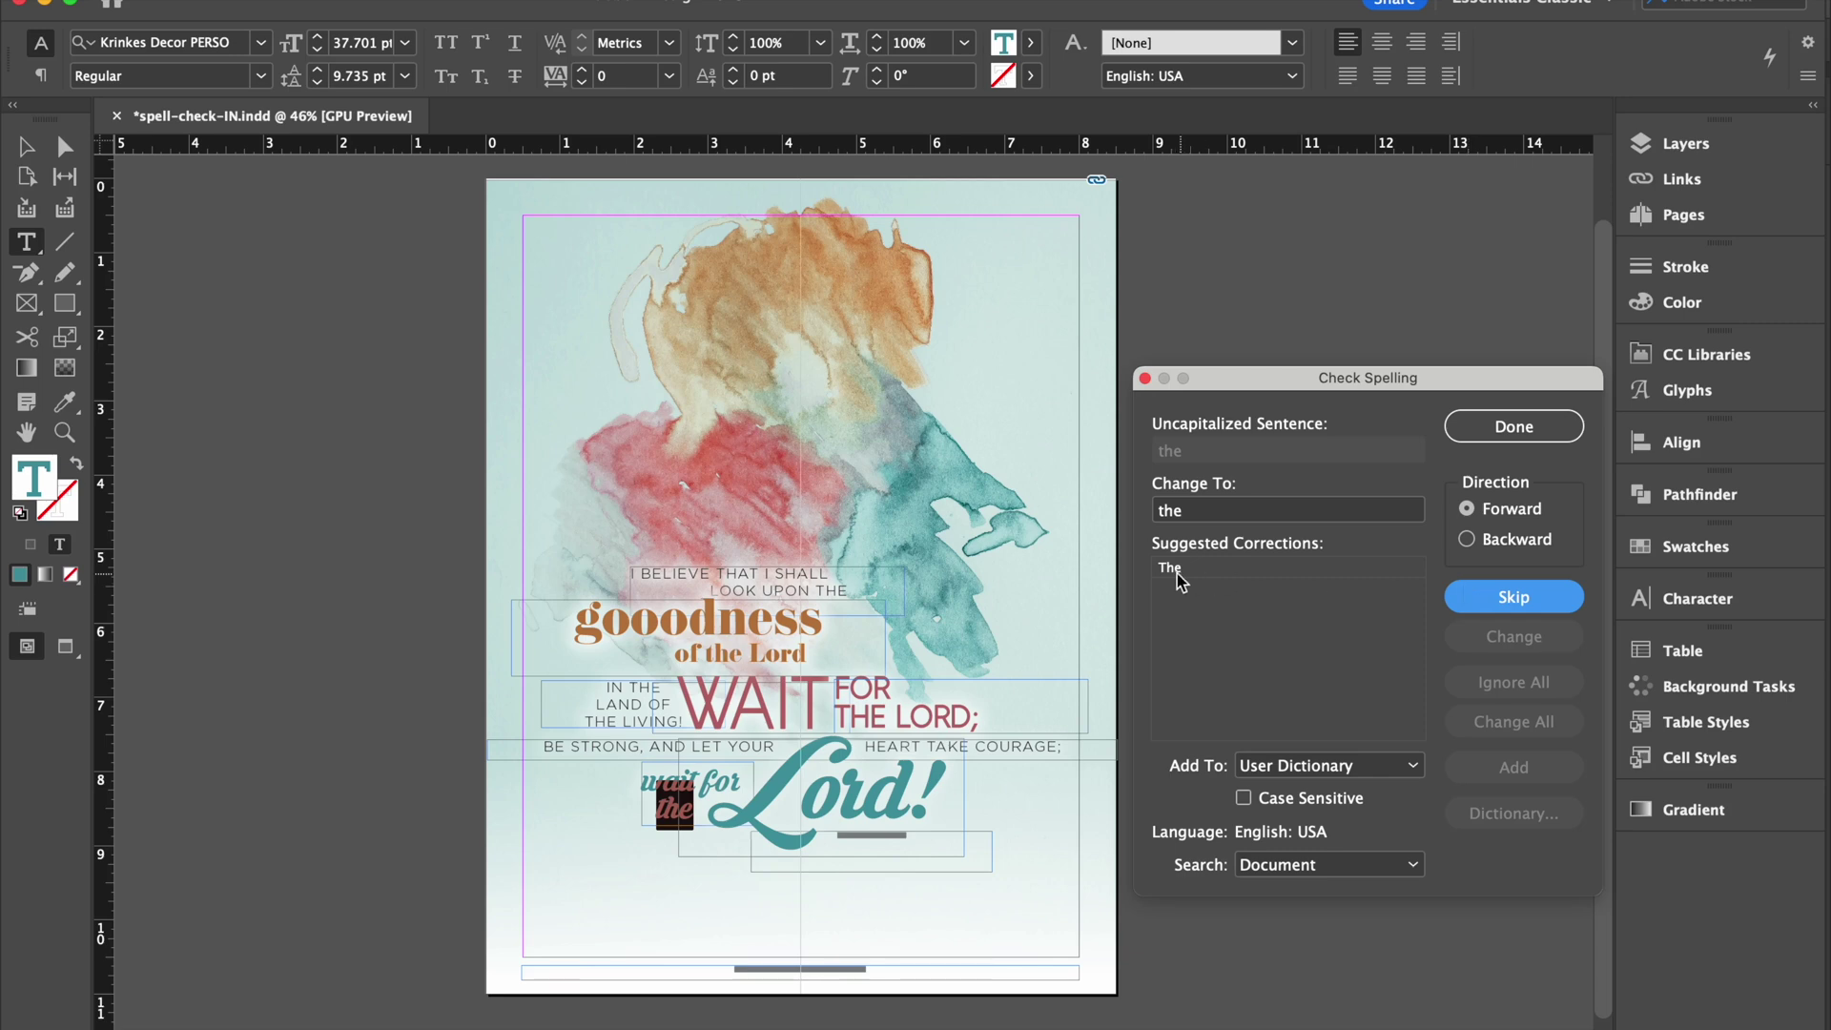
{"action": "left_click", "coordinate": [1494, 606]}
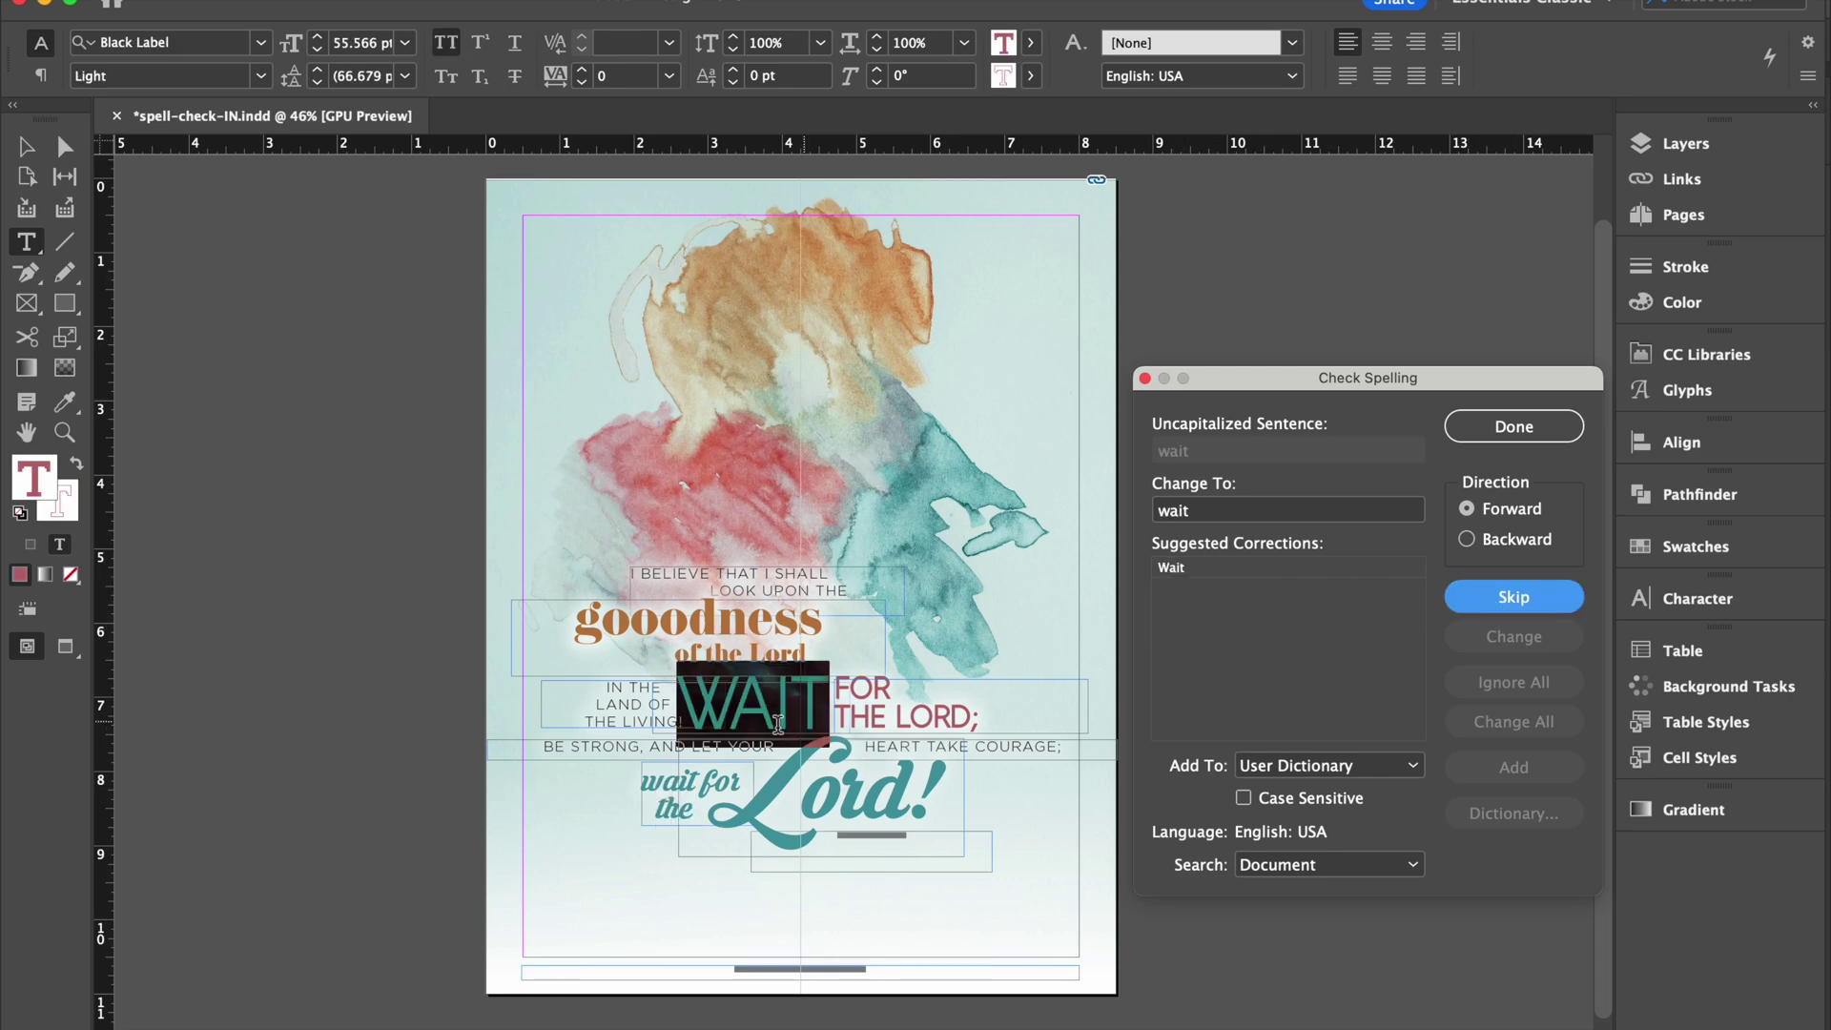
Skip the spelling check's suggestions for the large "WAIT", "gooodness" and "of".
{"action": "scroll", "coordinate": [774, 699], "scroll_direction": "up", "scroll_amount": 2}
{"action": "scroll", "coordinate": [774, 699], "scroll_direction": "up", "scroll_amount": 4}
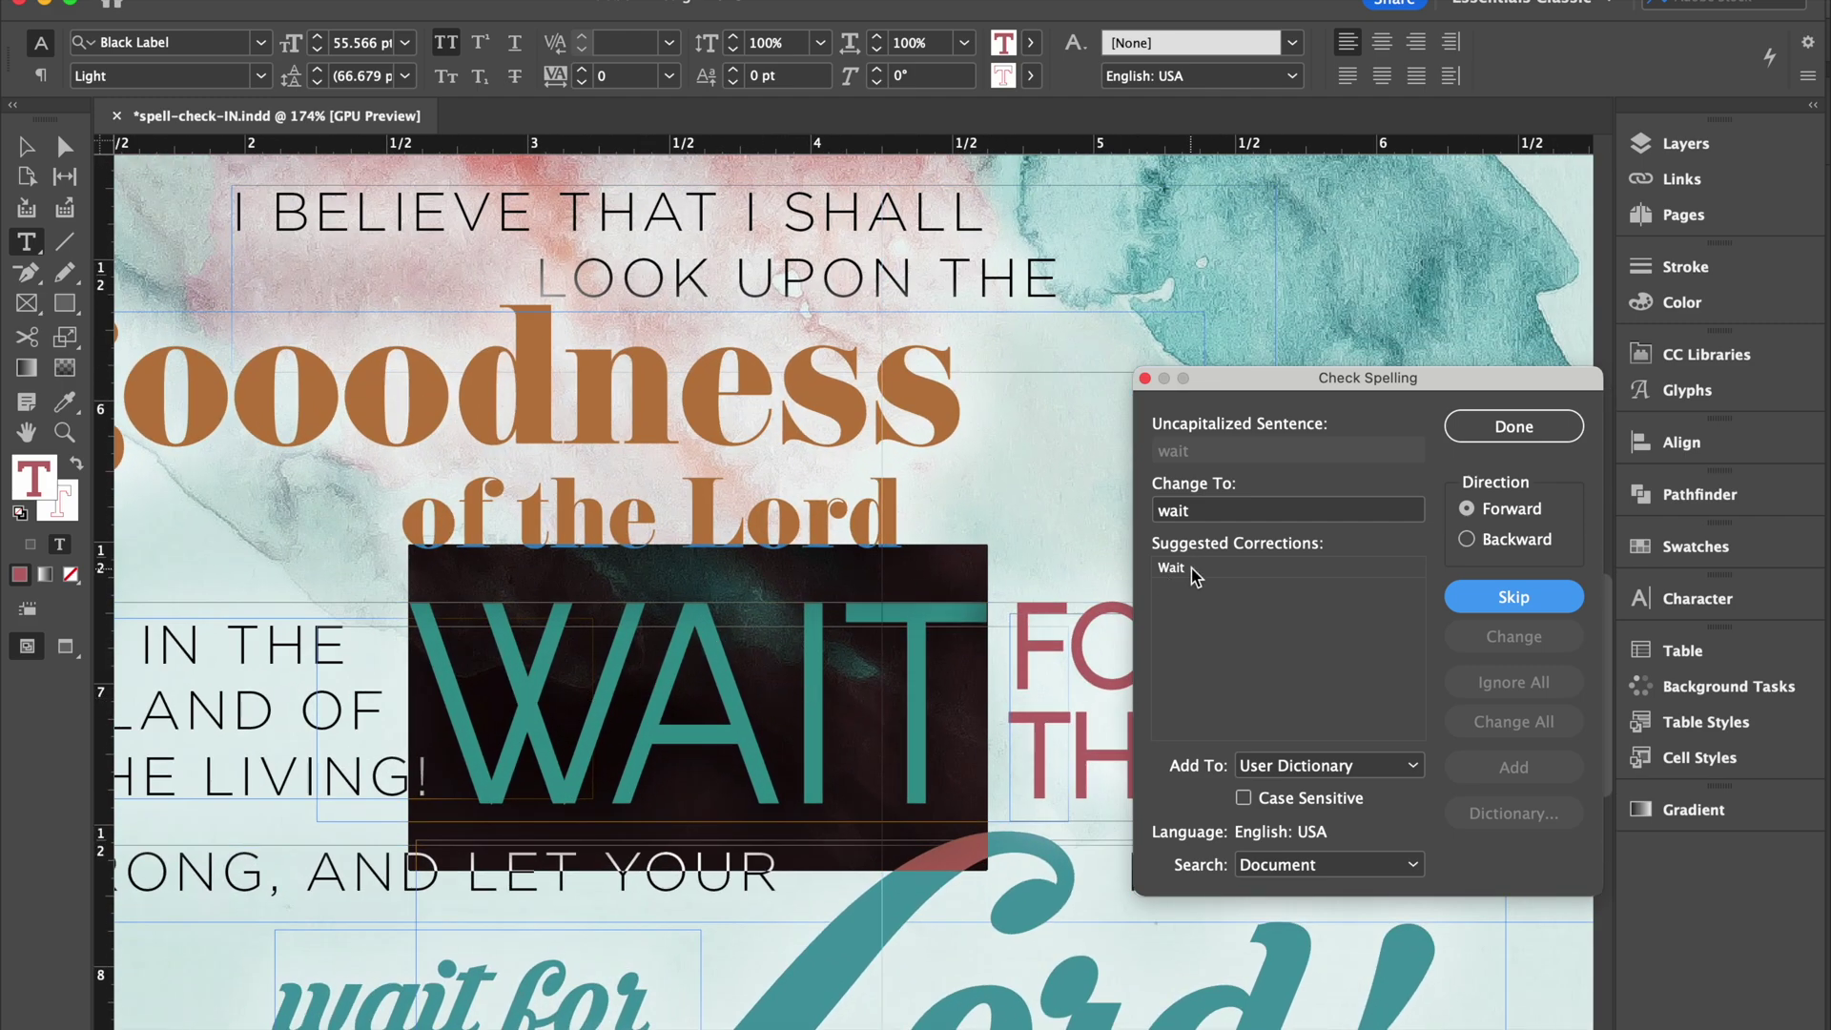
{"action": "left_click", "coordinate": [1491, 599]}
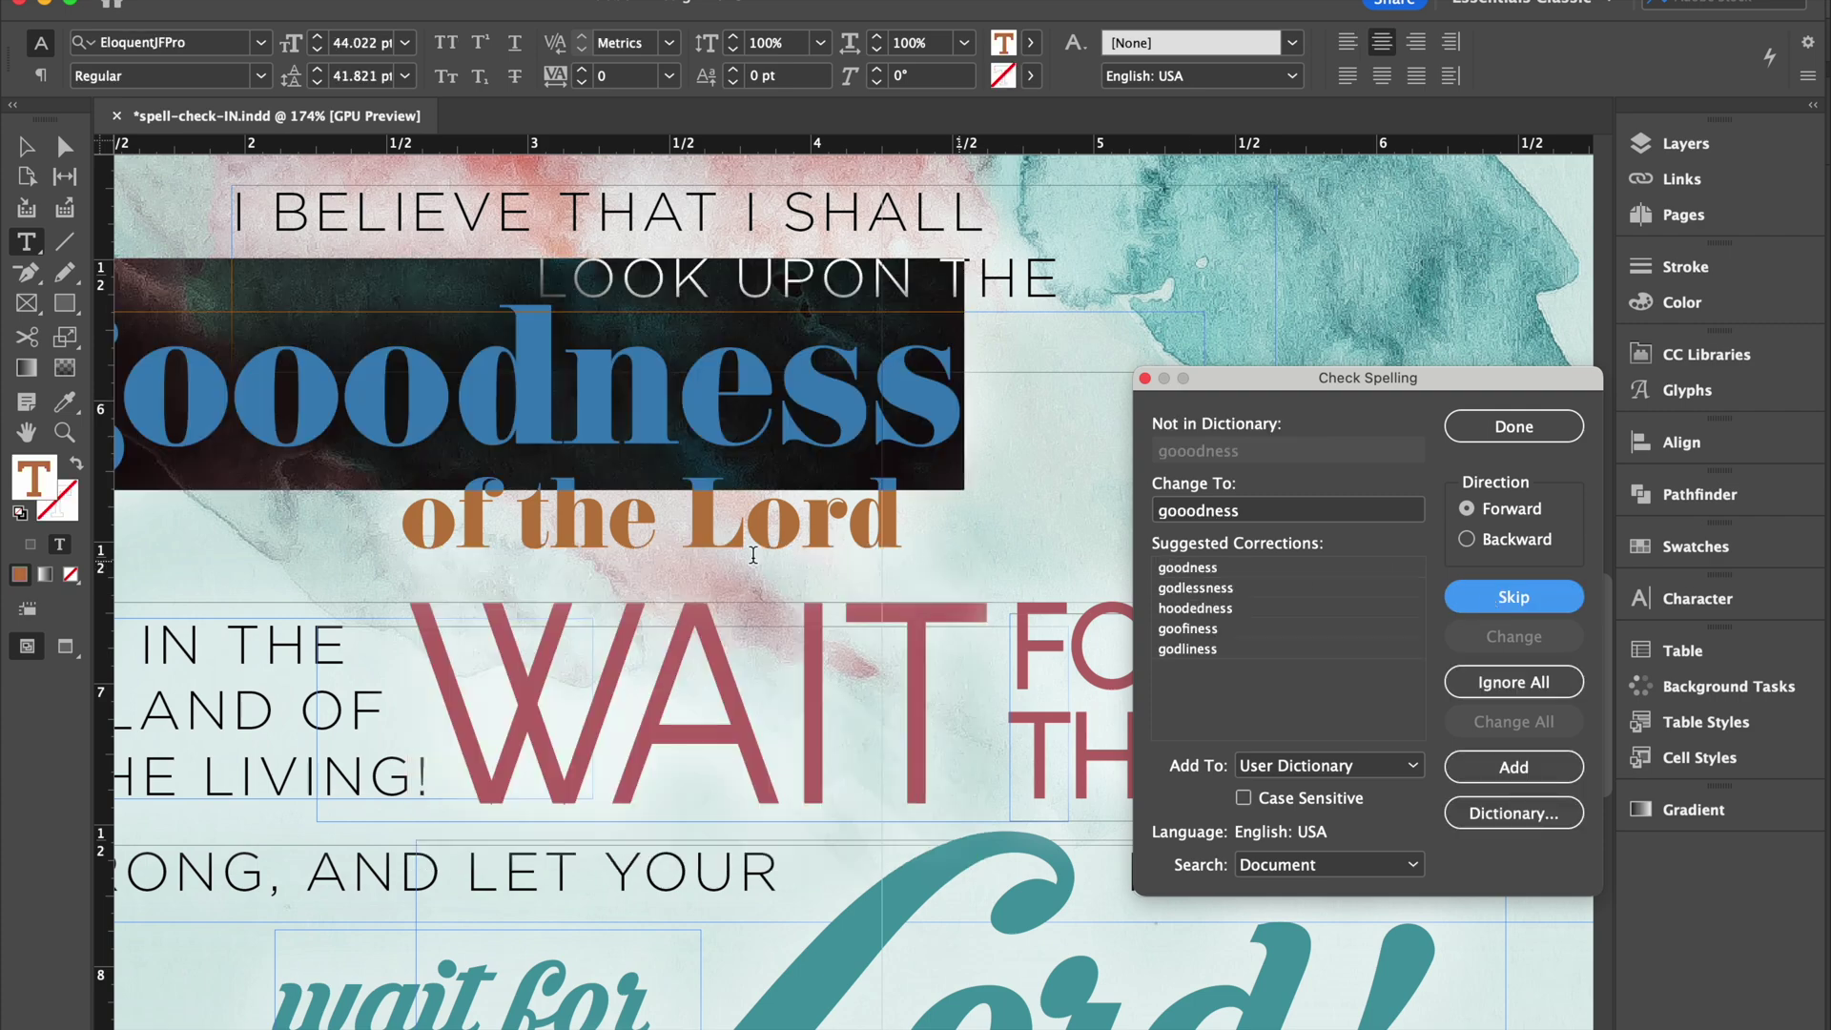
{"action": "scroll", "coordinate": [744, 549], "scroll_direction": "down", "scroll_amount": 2}
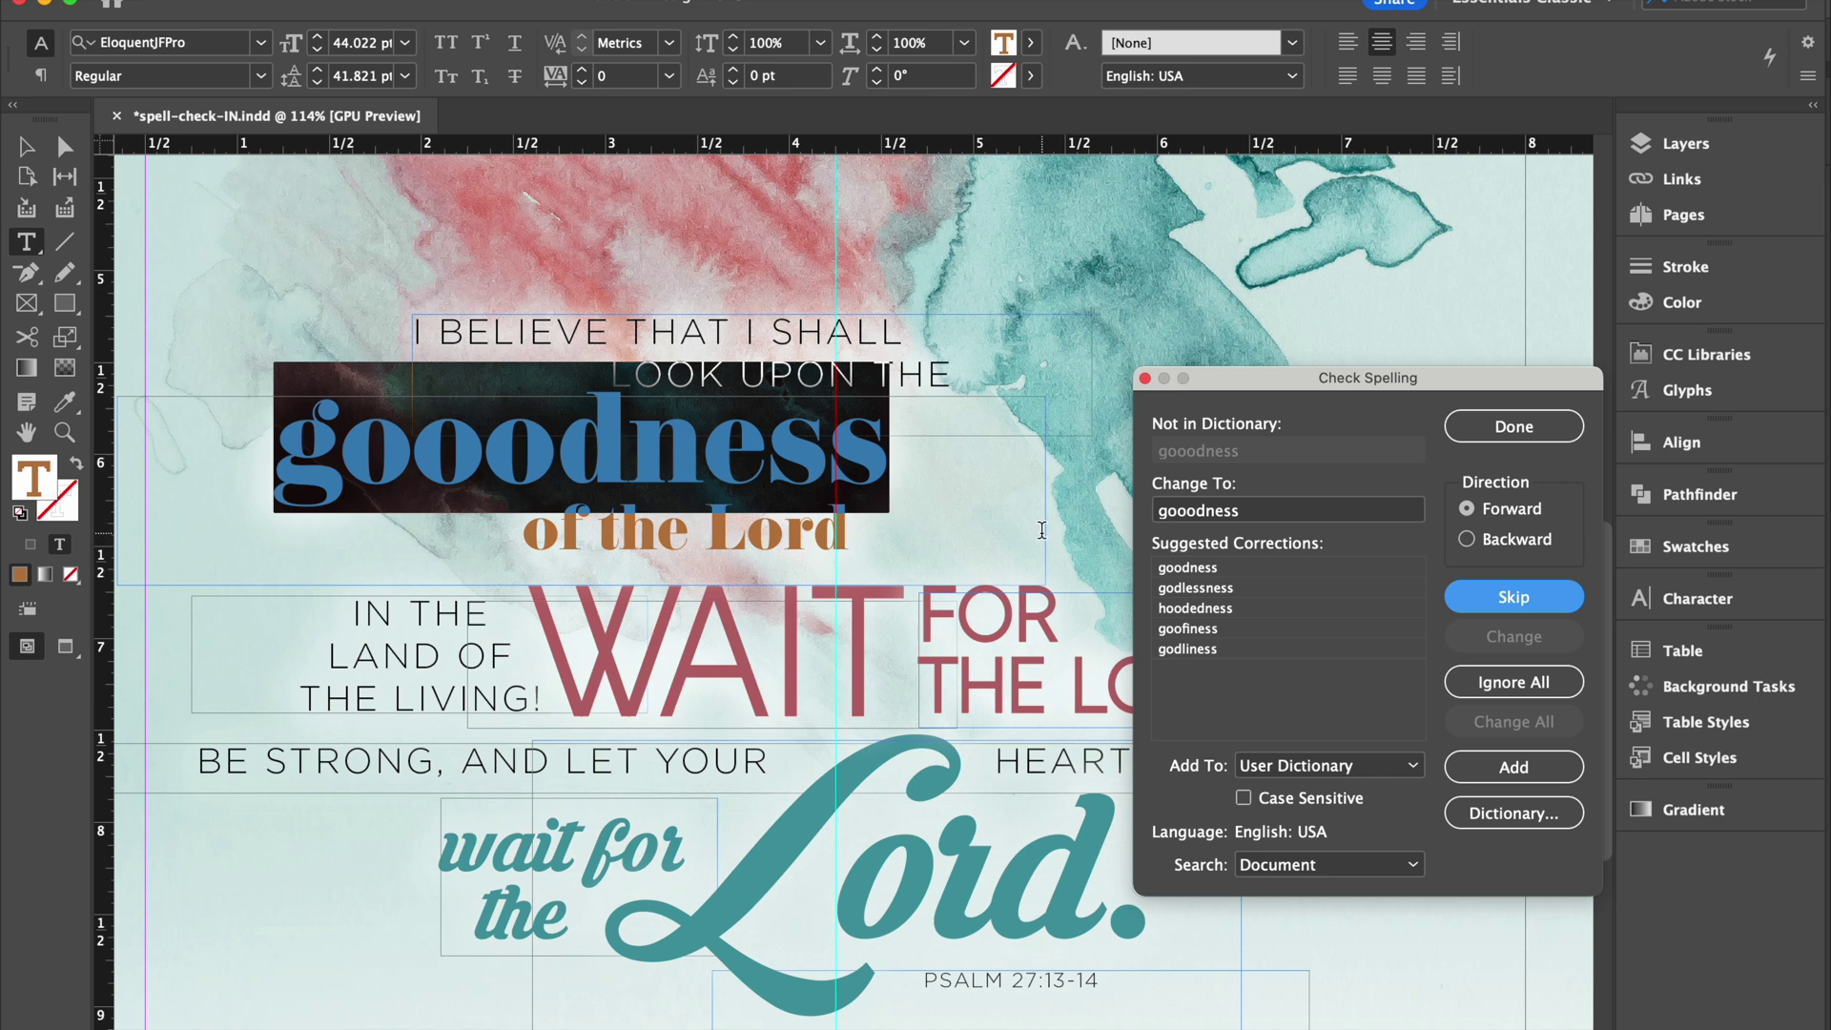
{"action": "left_click", "coordinate": [1269, 567]}
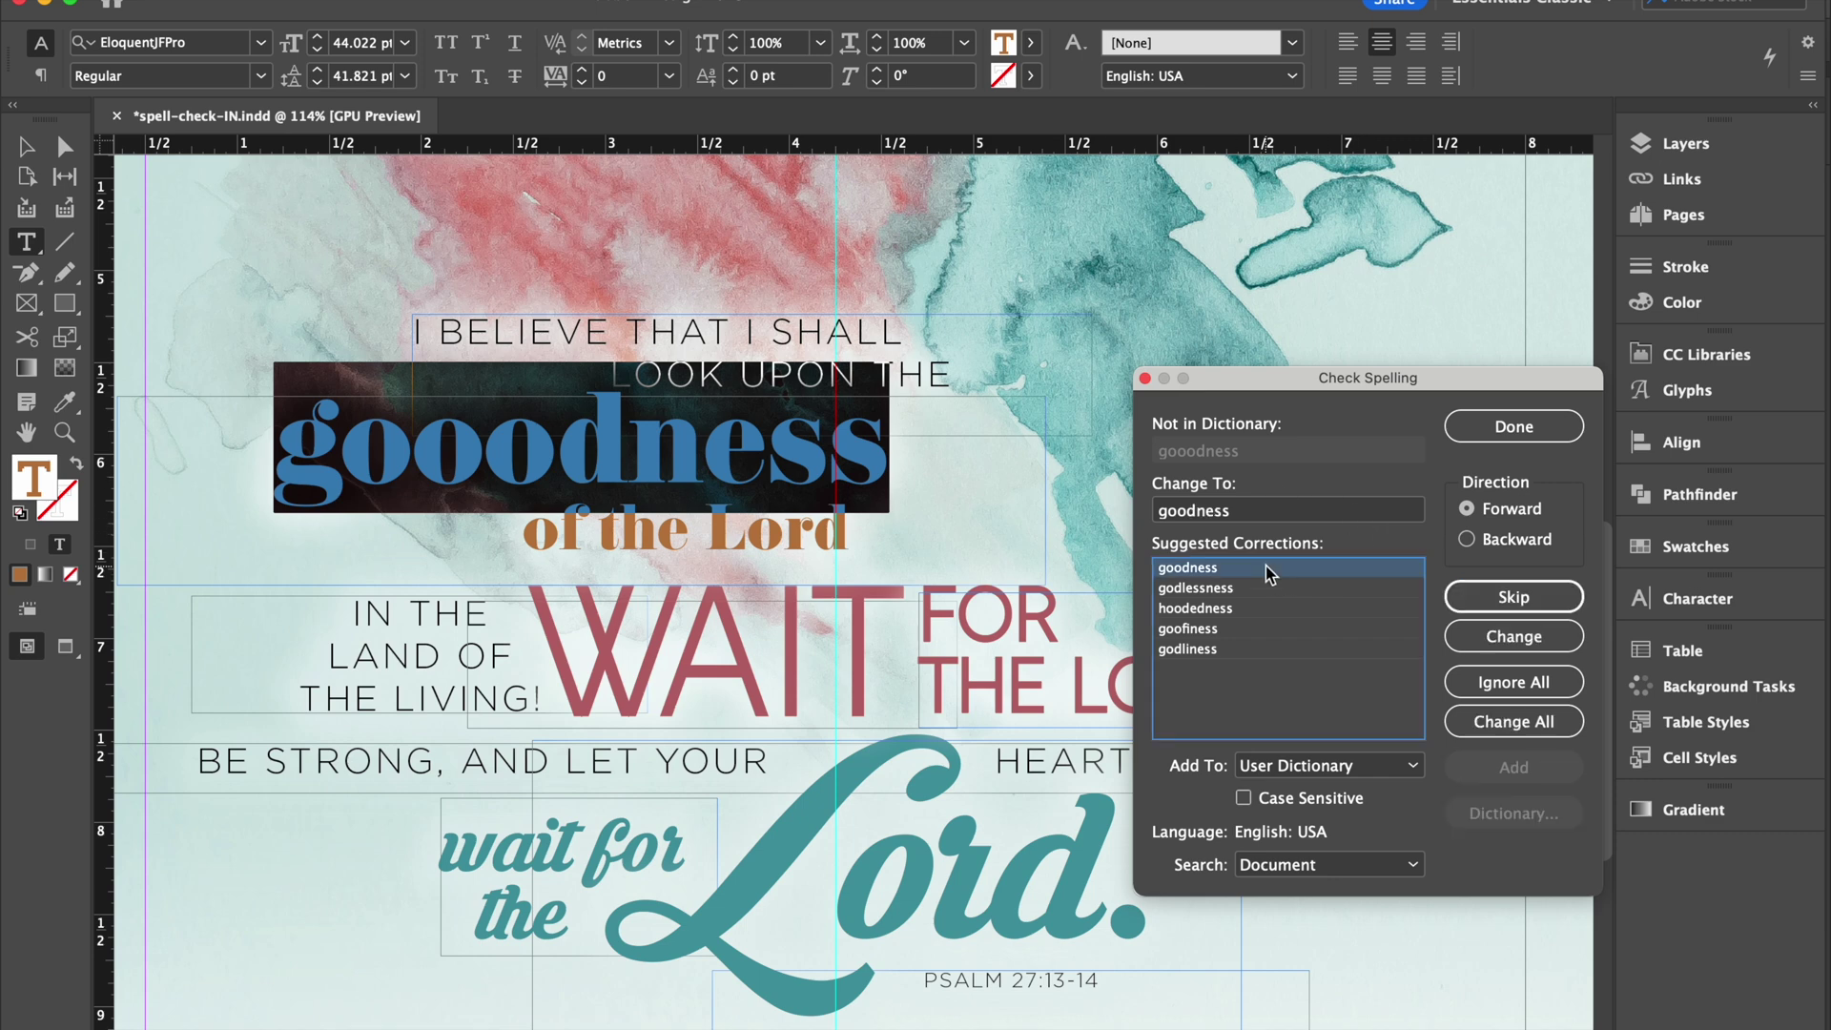
{"action": "left_click", "coordinate": [1488, 601]}
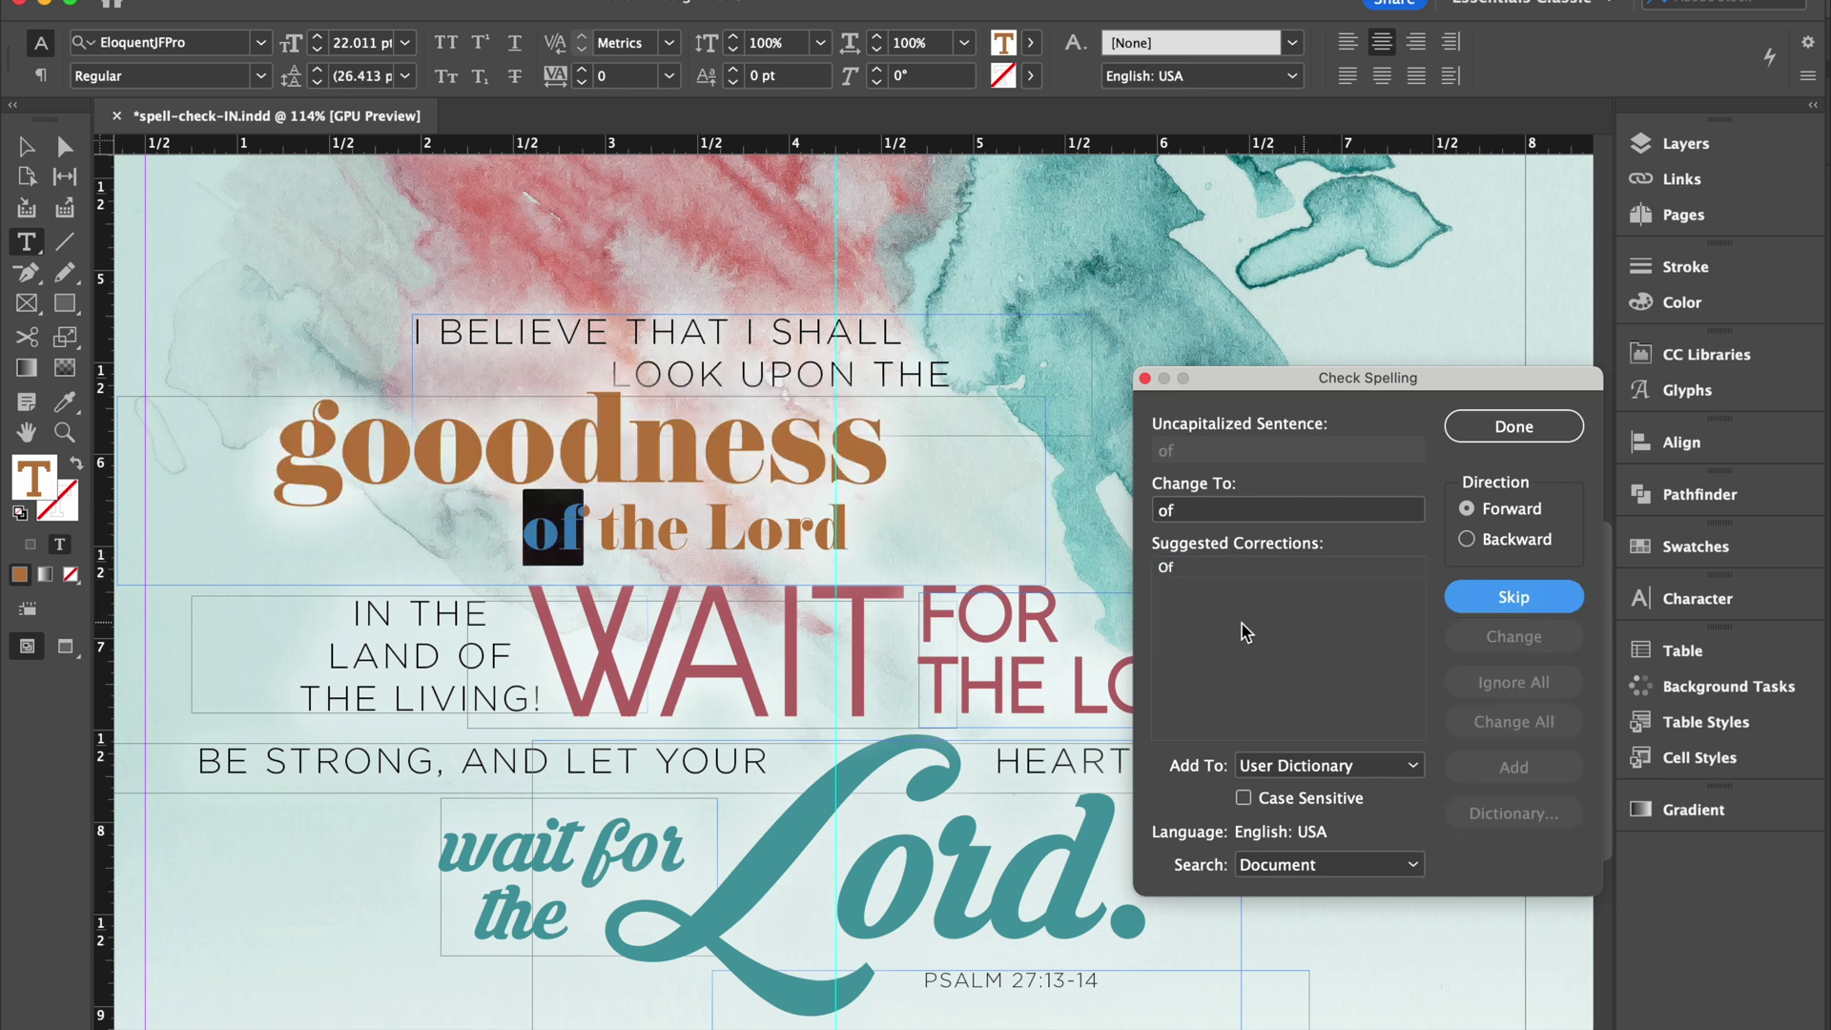
{"action": "left_click", "coordinate": [1488, 598]}
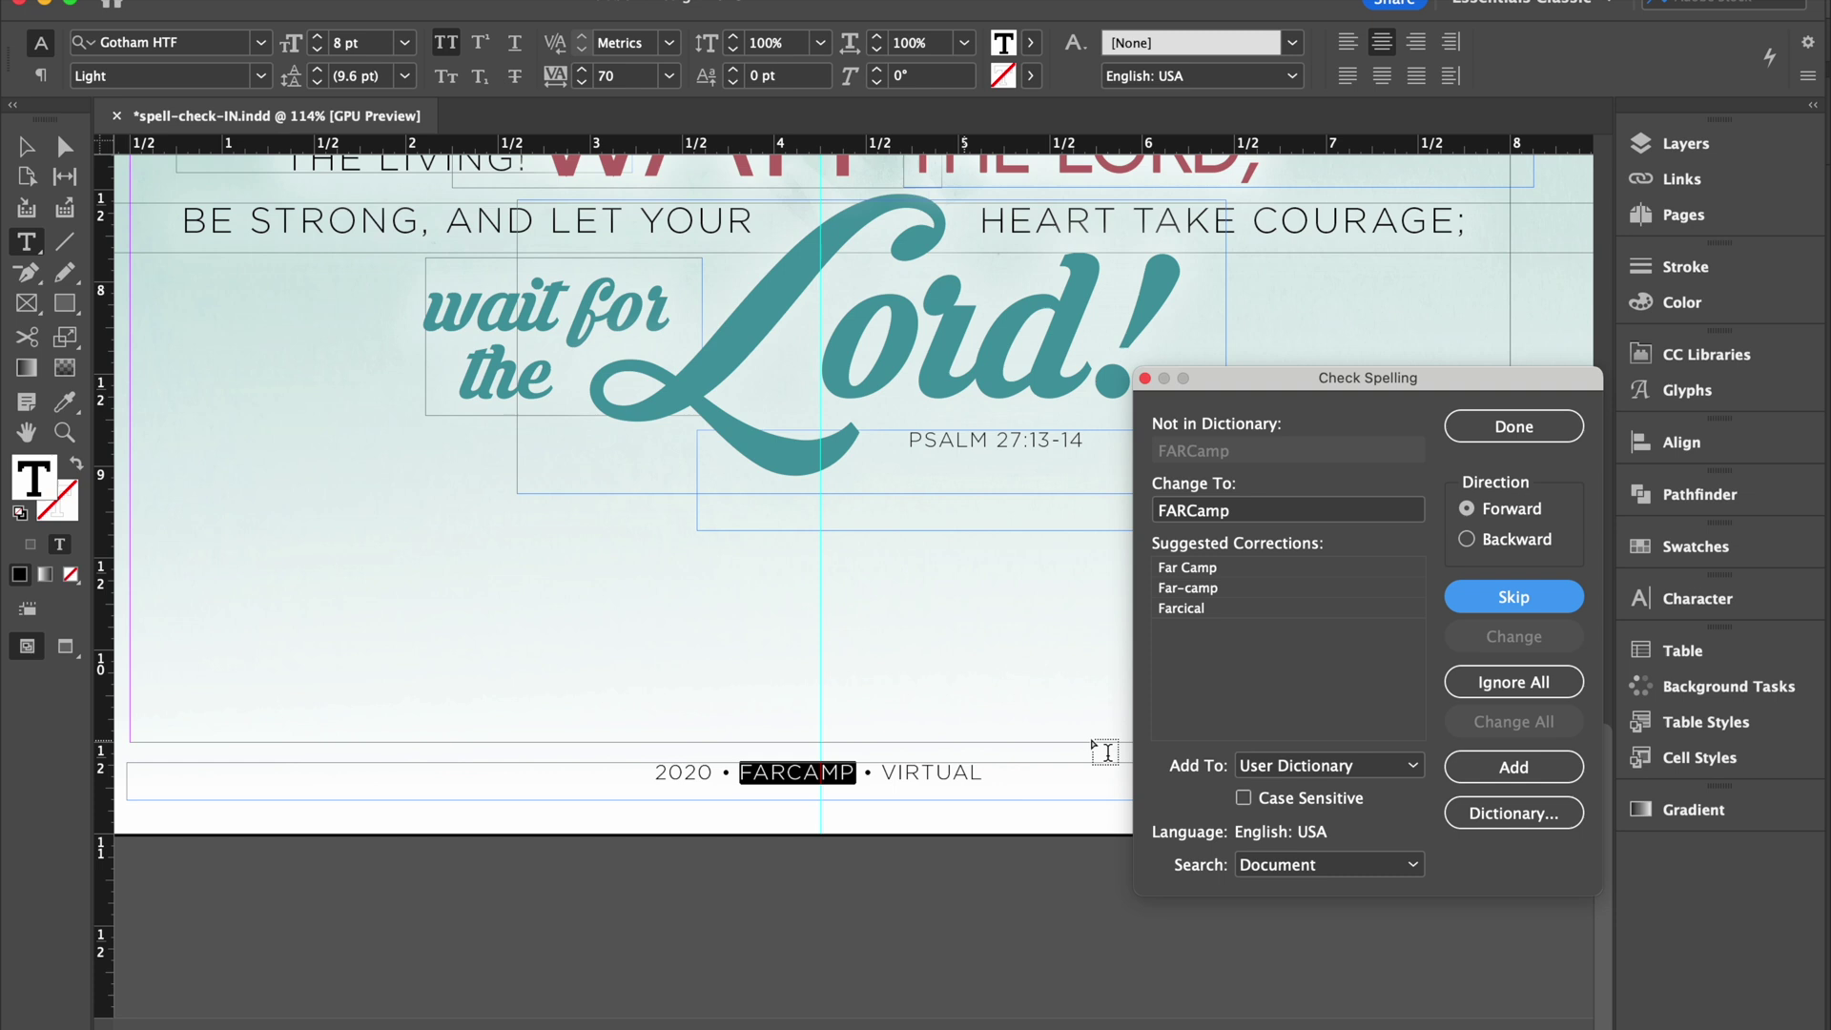
Add "FARCamp" to the User Dictionary and close the spelling check.
{"action": "left_click", "coordinate": [1494, 767]}
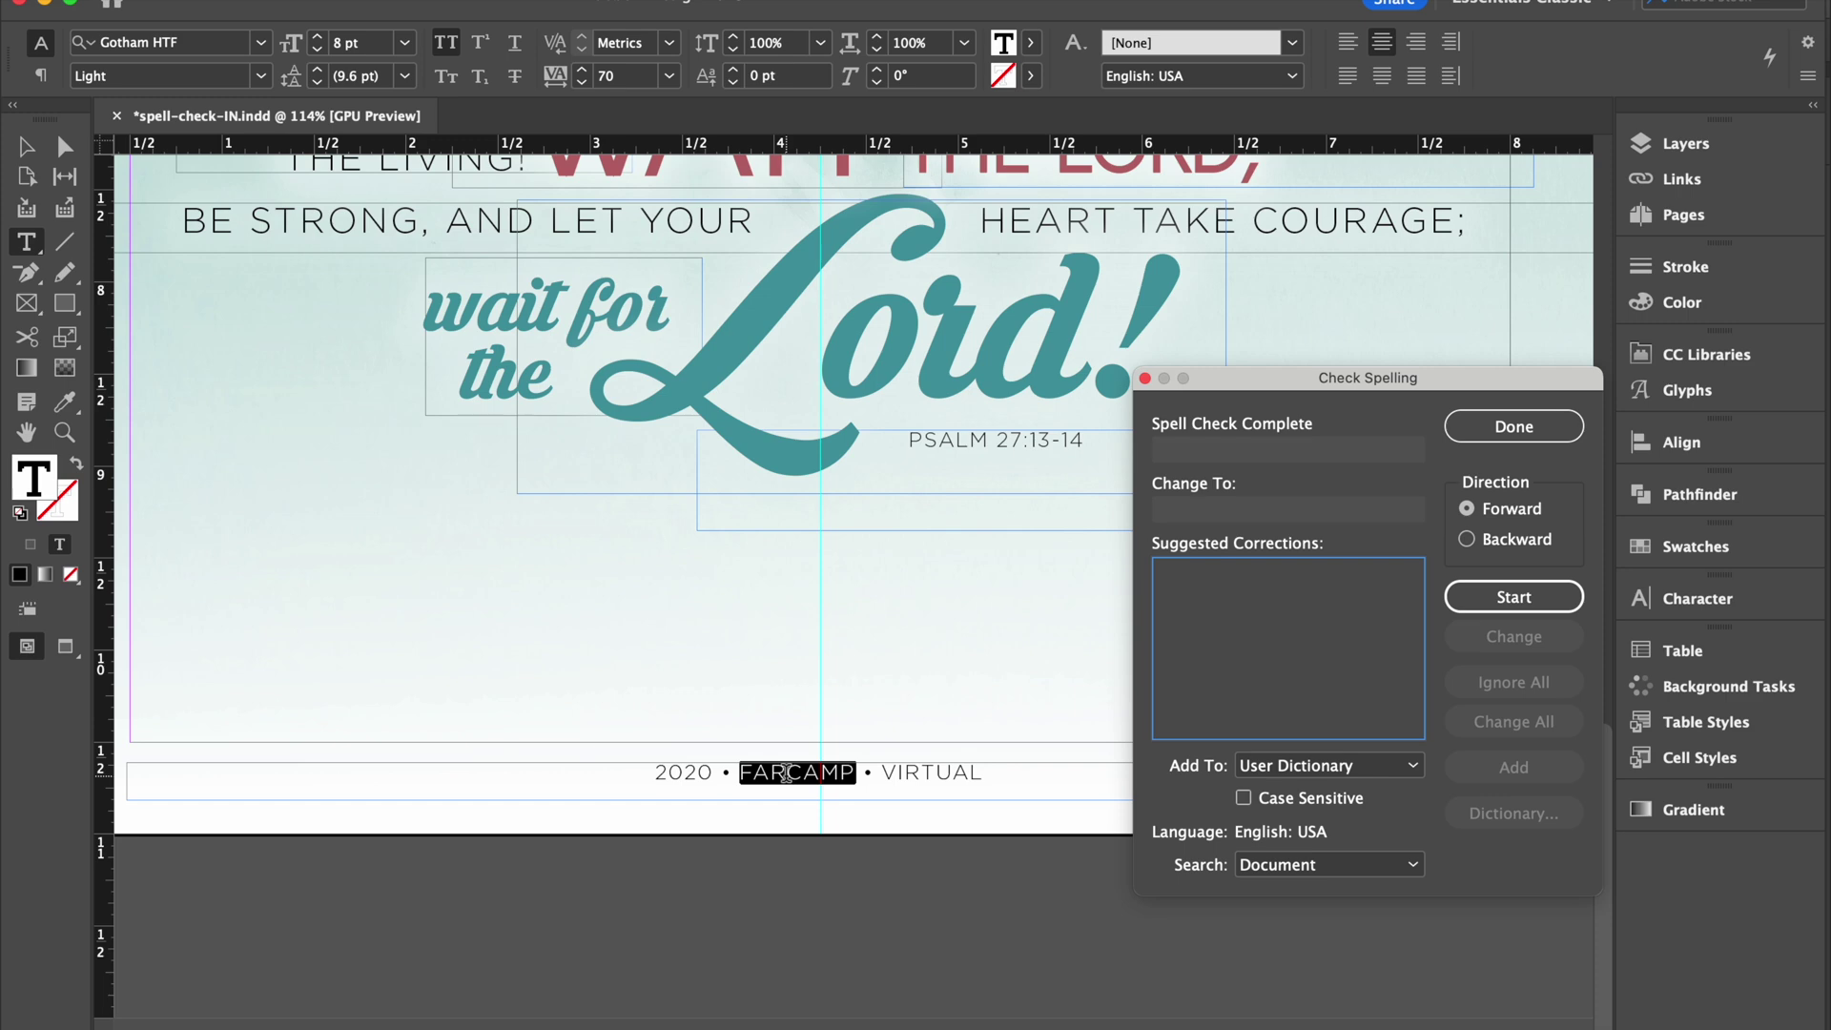
{"action": "left_click", "coordinate": [1514, 426]}
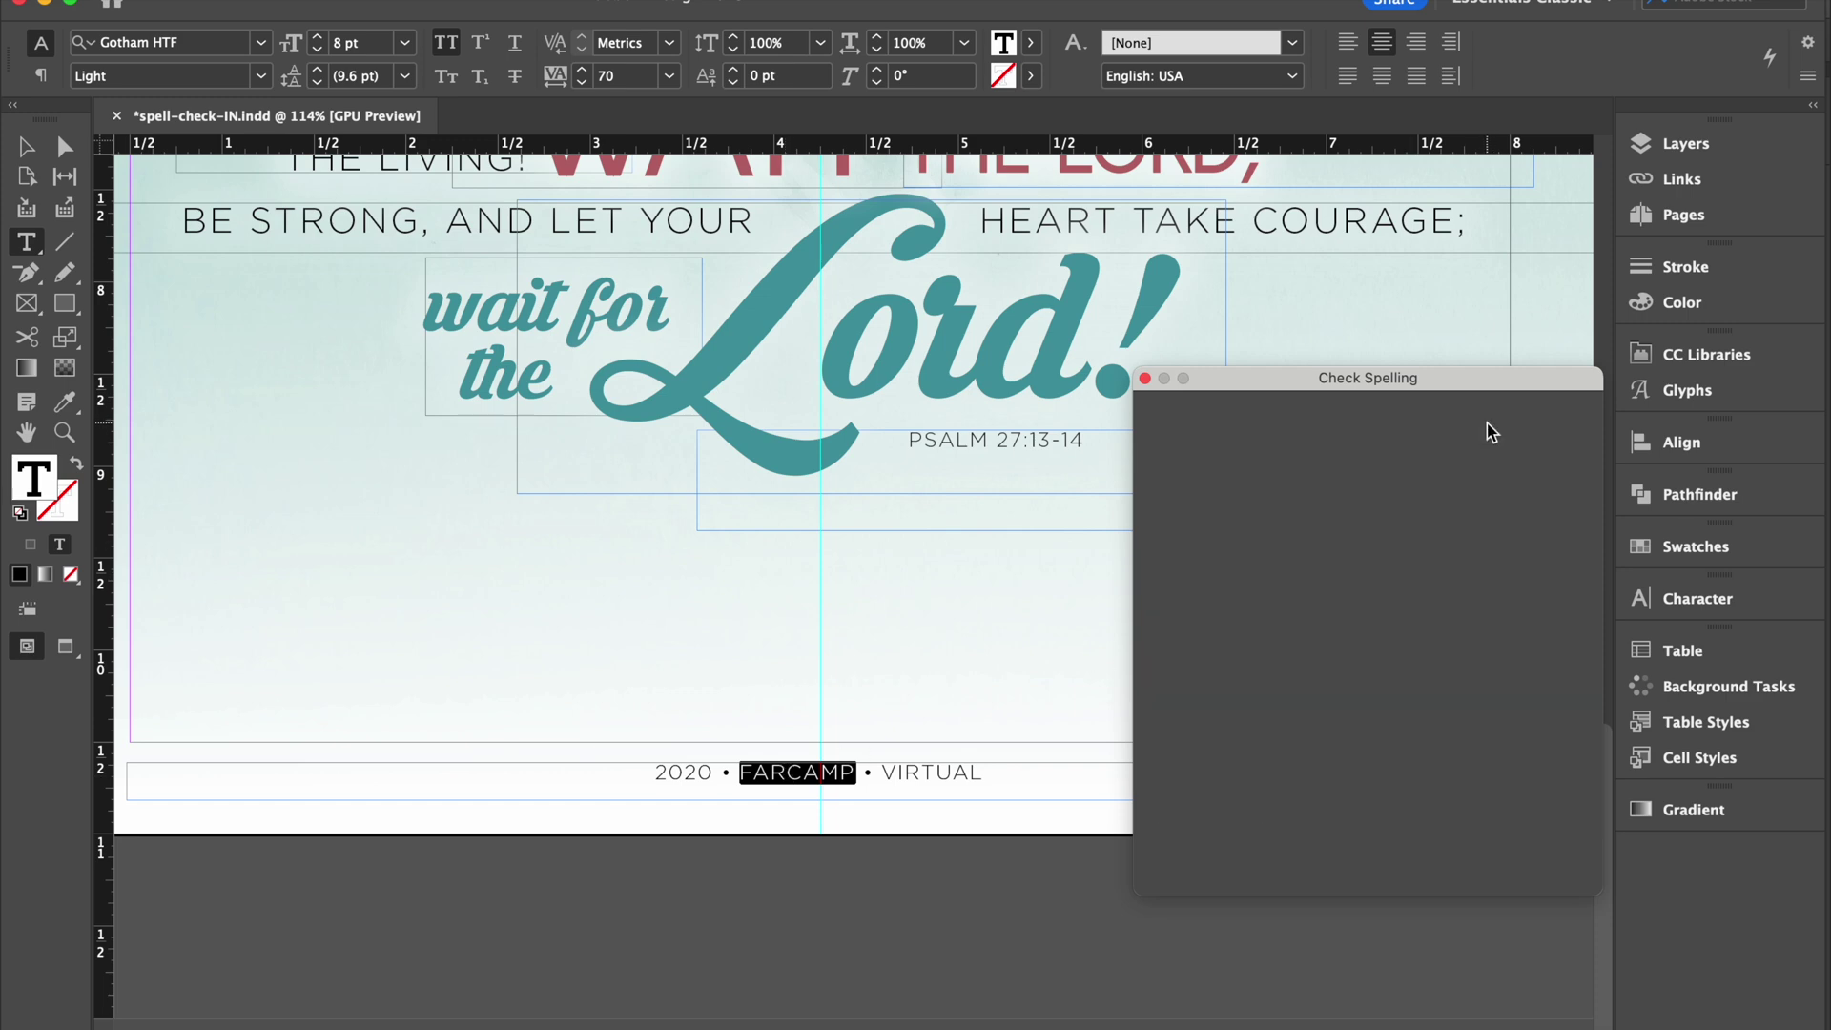
{"action": "key", "text": "ctrl+minus"}
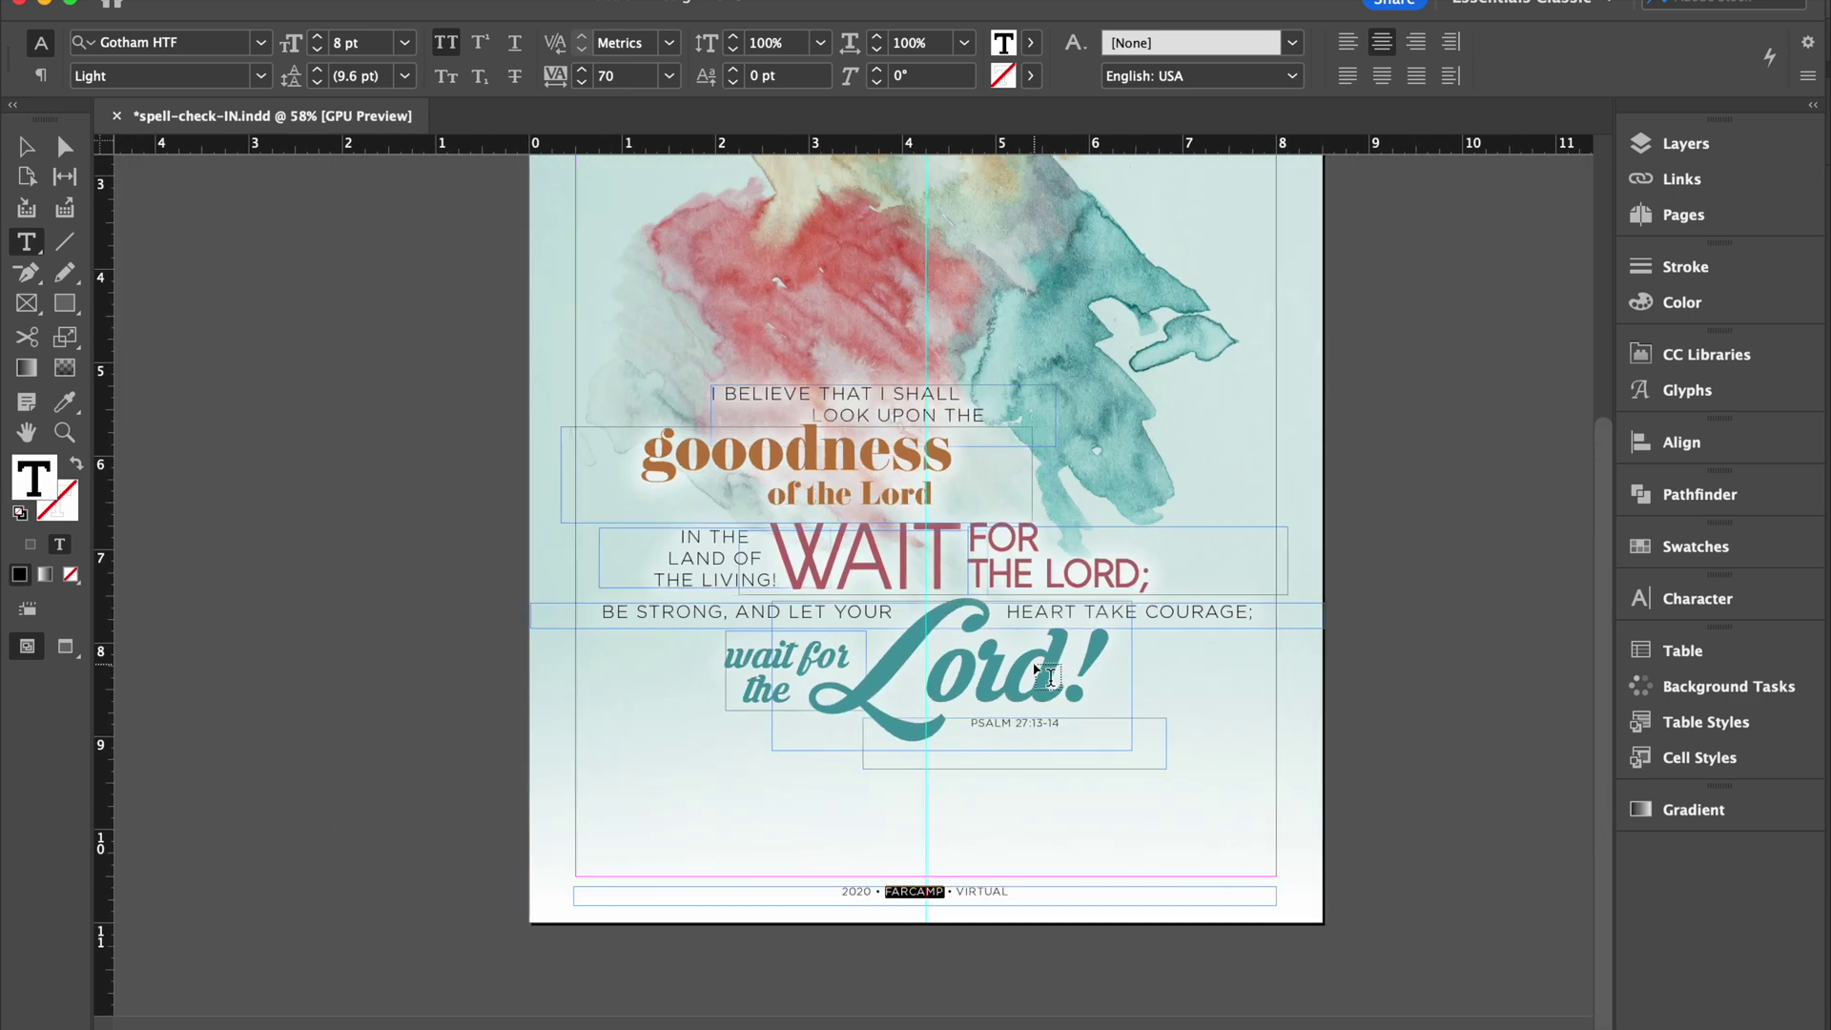
{"action": "scroll", "coordinate": [1049, 677], "scroll_direction": "up", "scroll_amount": 3}
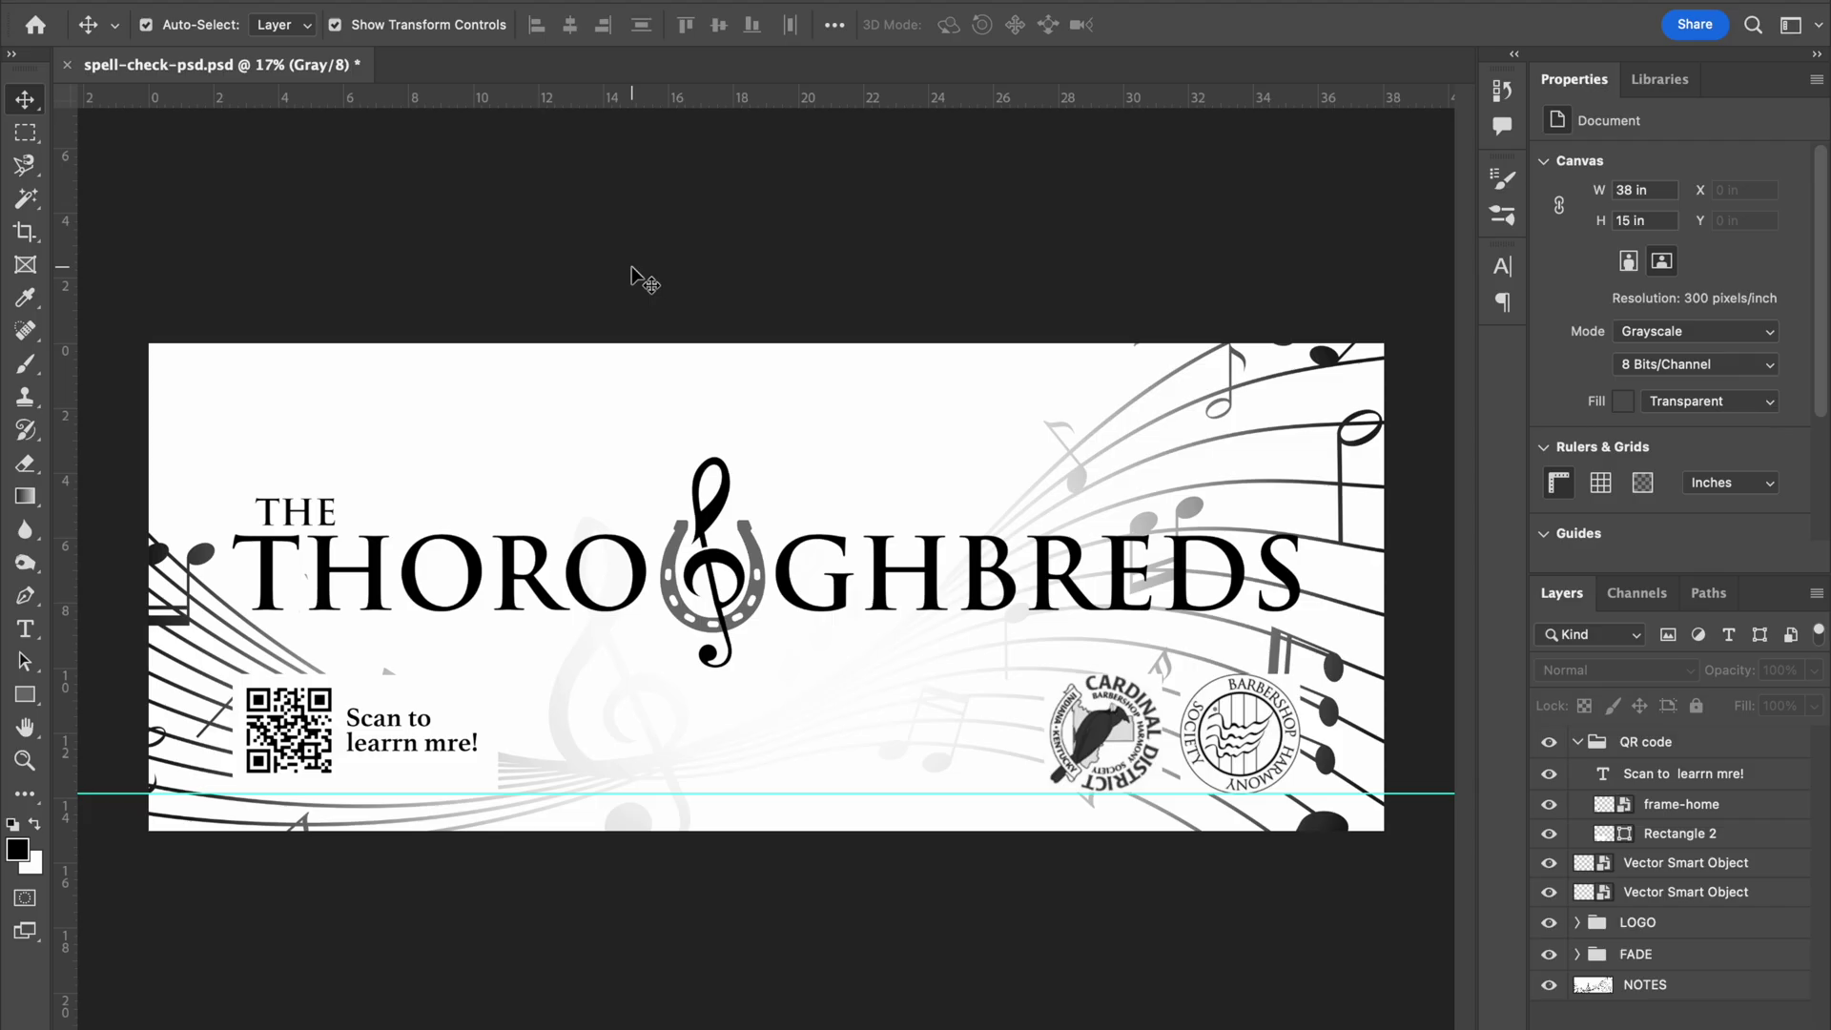
In Photoshop, run a spelling check on the banner and change "learrn" to "learn".
{"action": "left_click", "coordinate": [256, 1]}
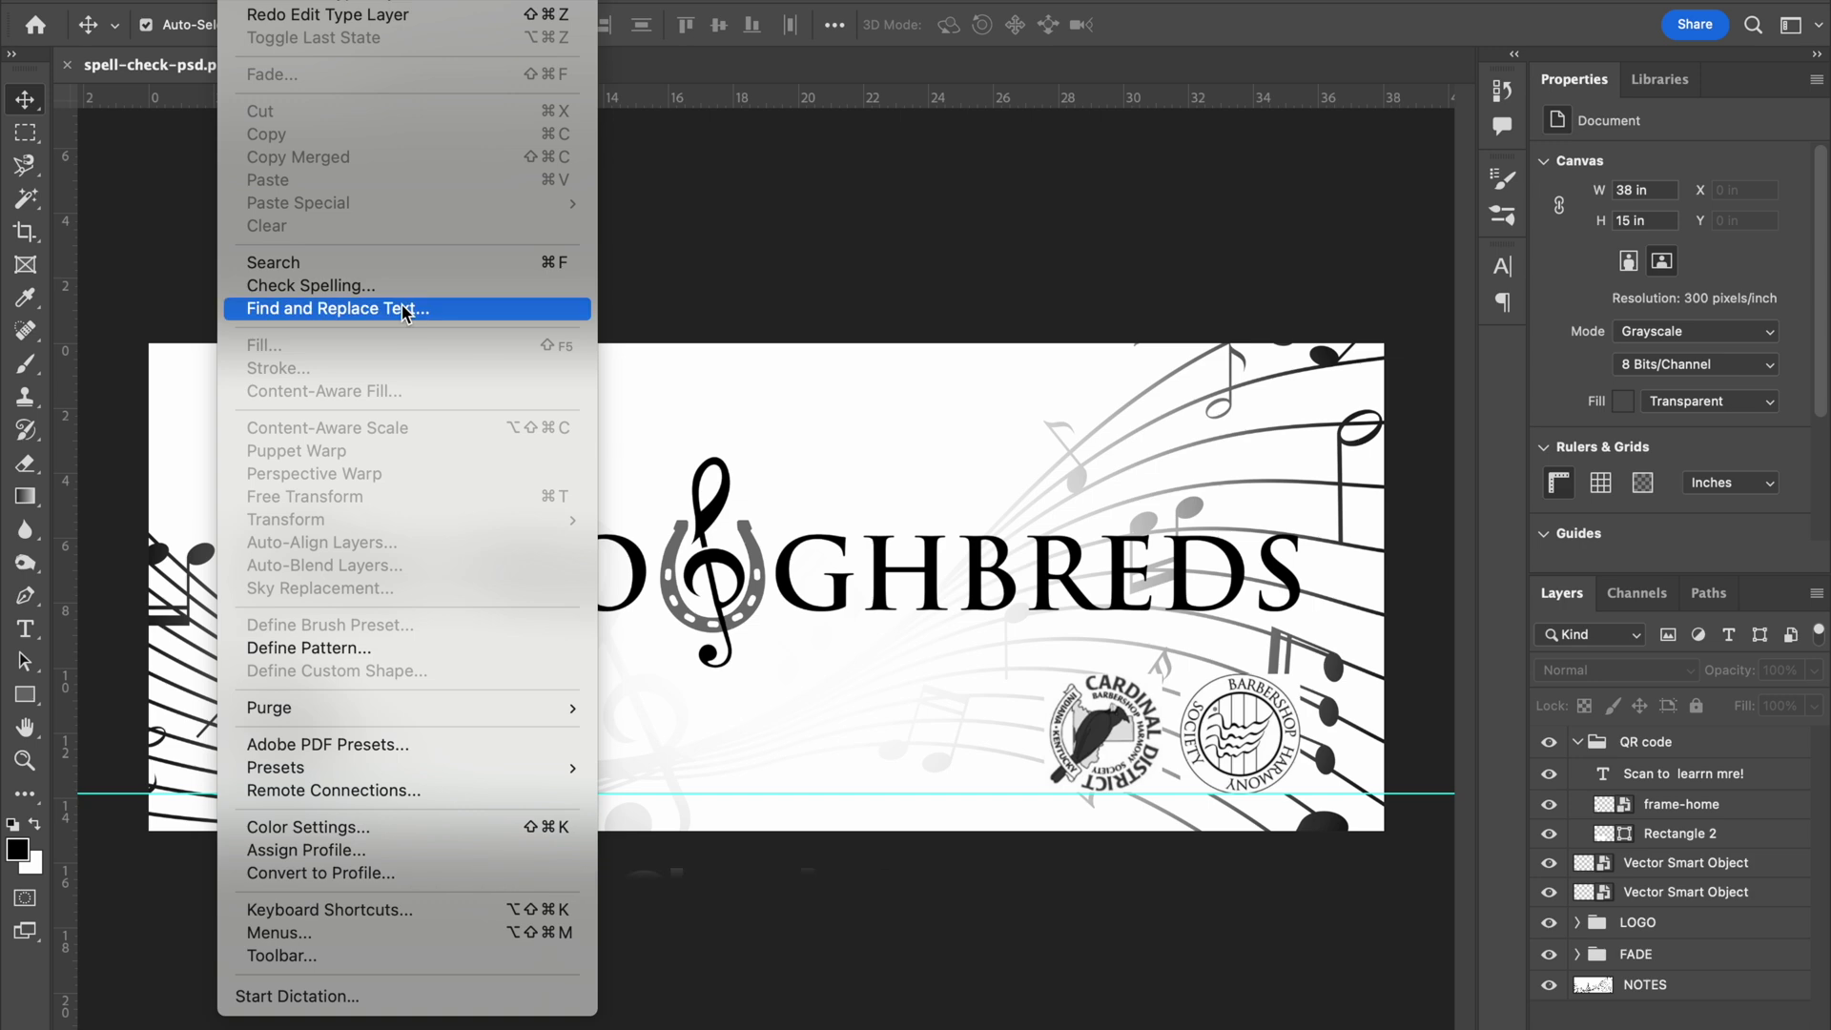
{"action": "left_click", "coordinate": [481, 286]}
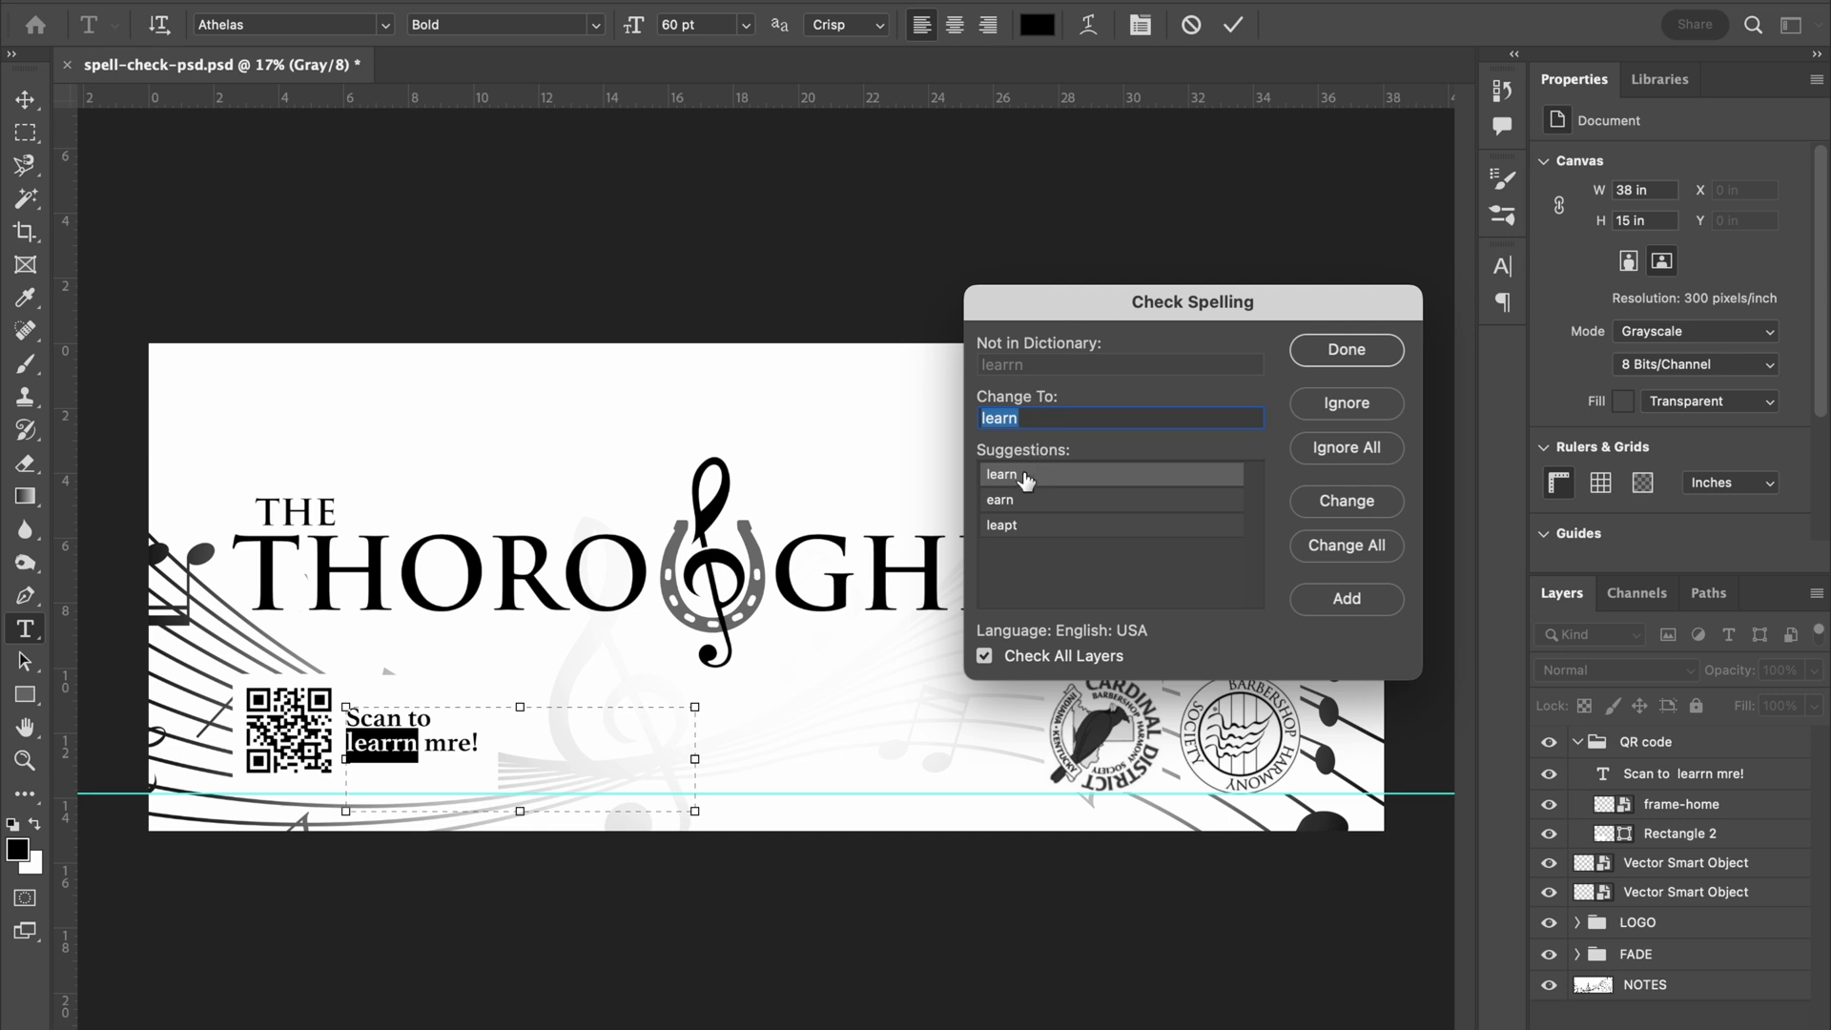
{"action": "left_click", "coordinate": [1321, 506]}
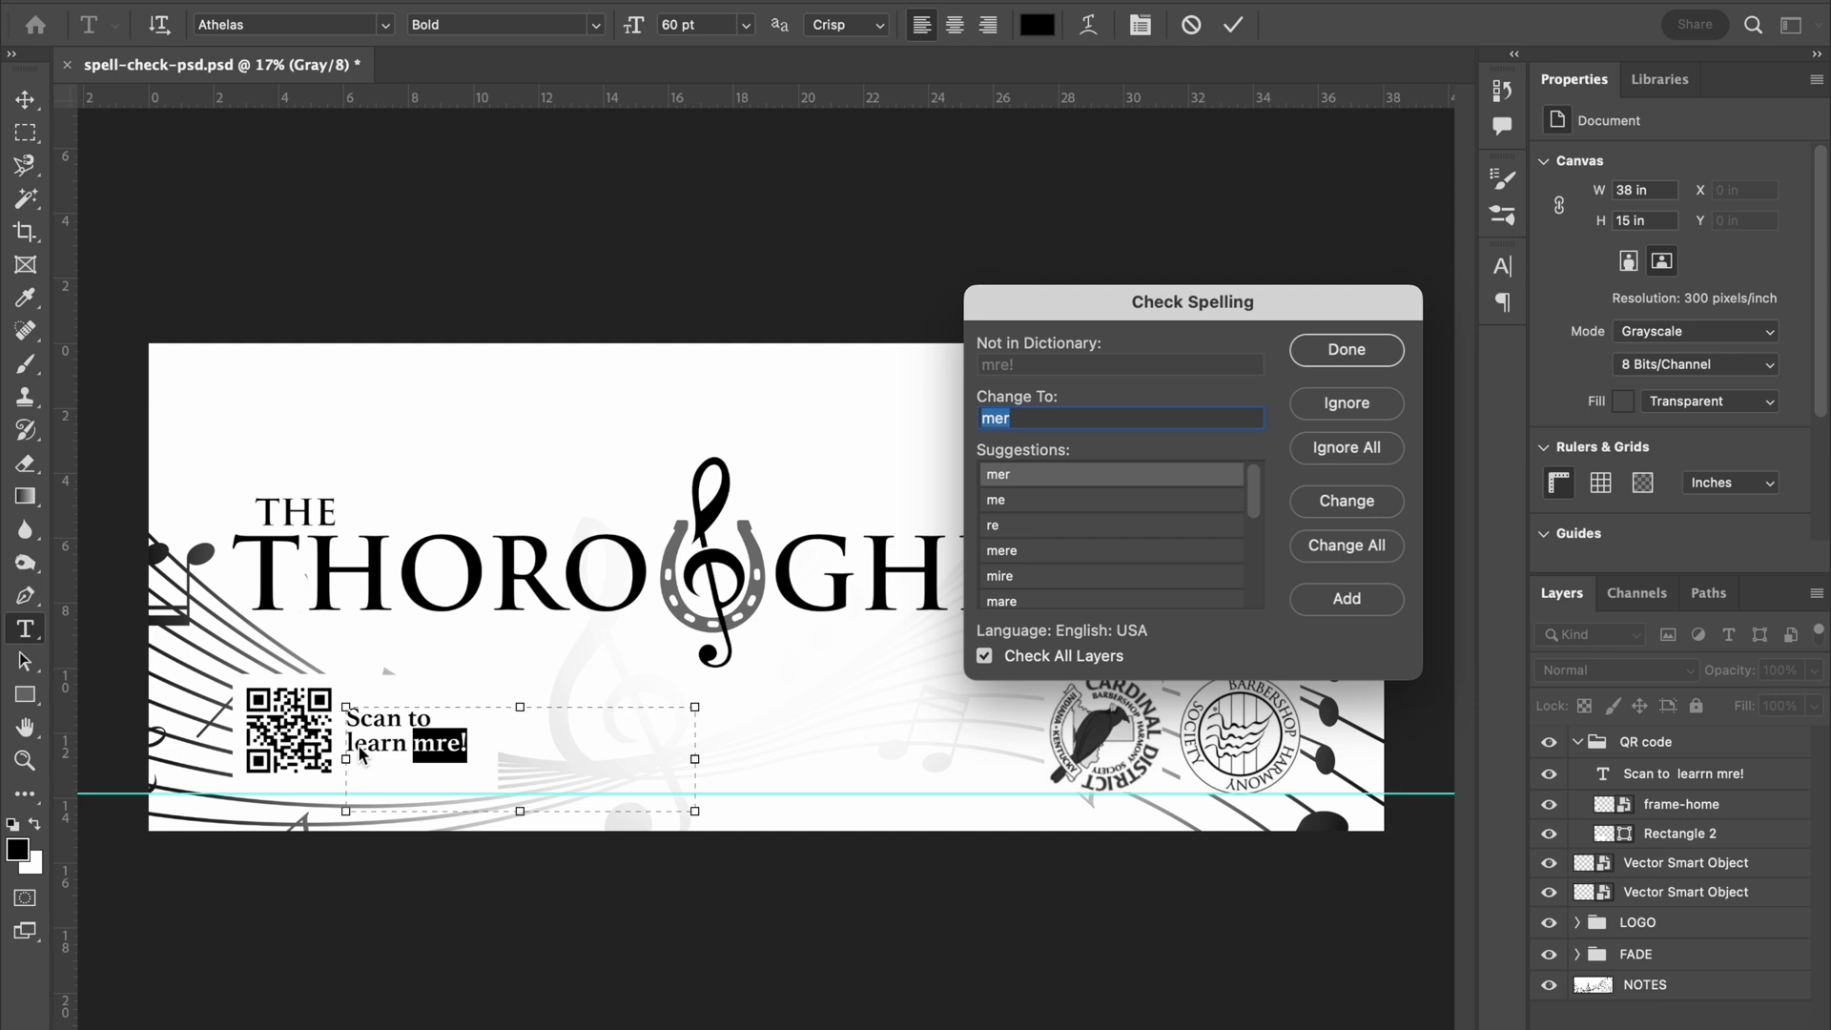
Replace "mre!" with the custom correction "more!" in the QR code caption and finish the spelling check.
{"action": "left_click", "coordinate": [1031, 416]}
{"action": "left_click_drag", "start_coordinate": [1019, 418], "coordinate": [939, 420]}
{"action": "type", "text": "mor"}
{"action": "left_click", "coordinate": [1342, 502]}
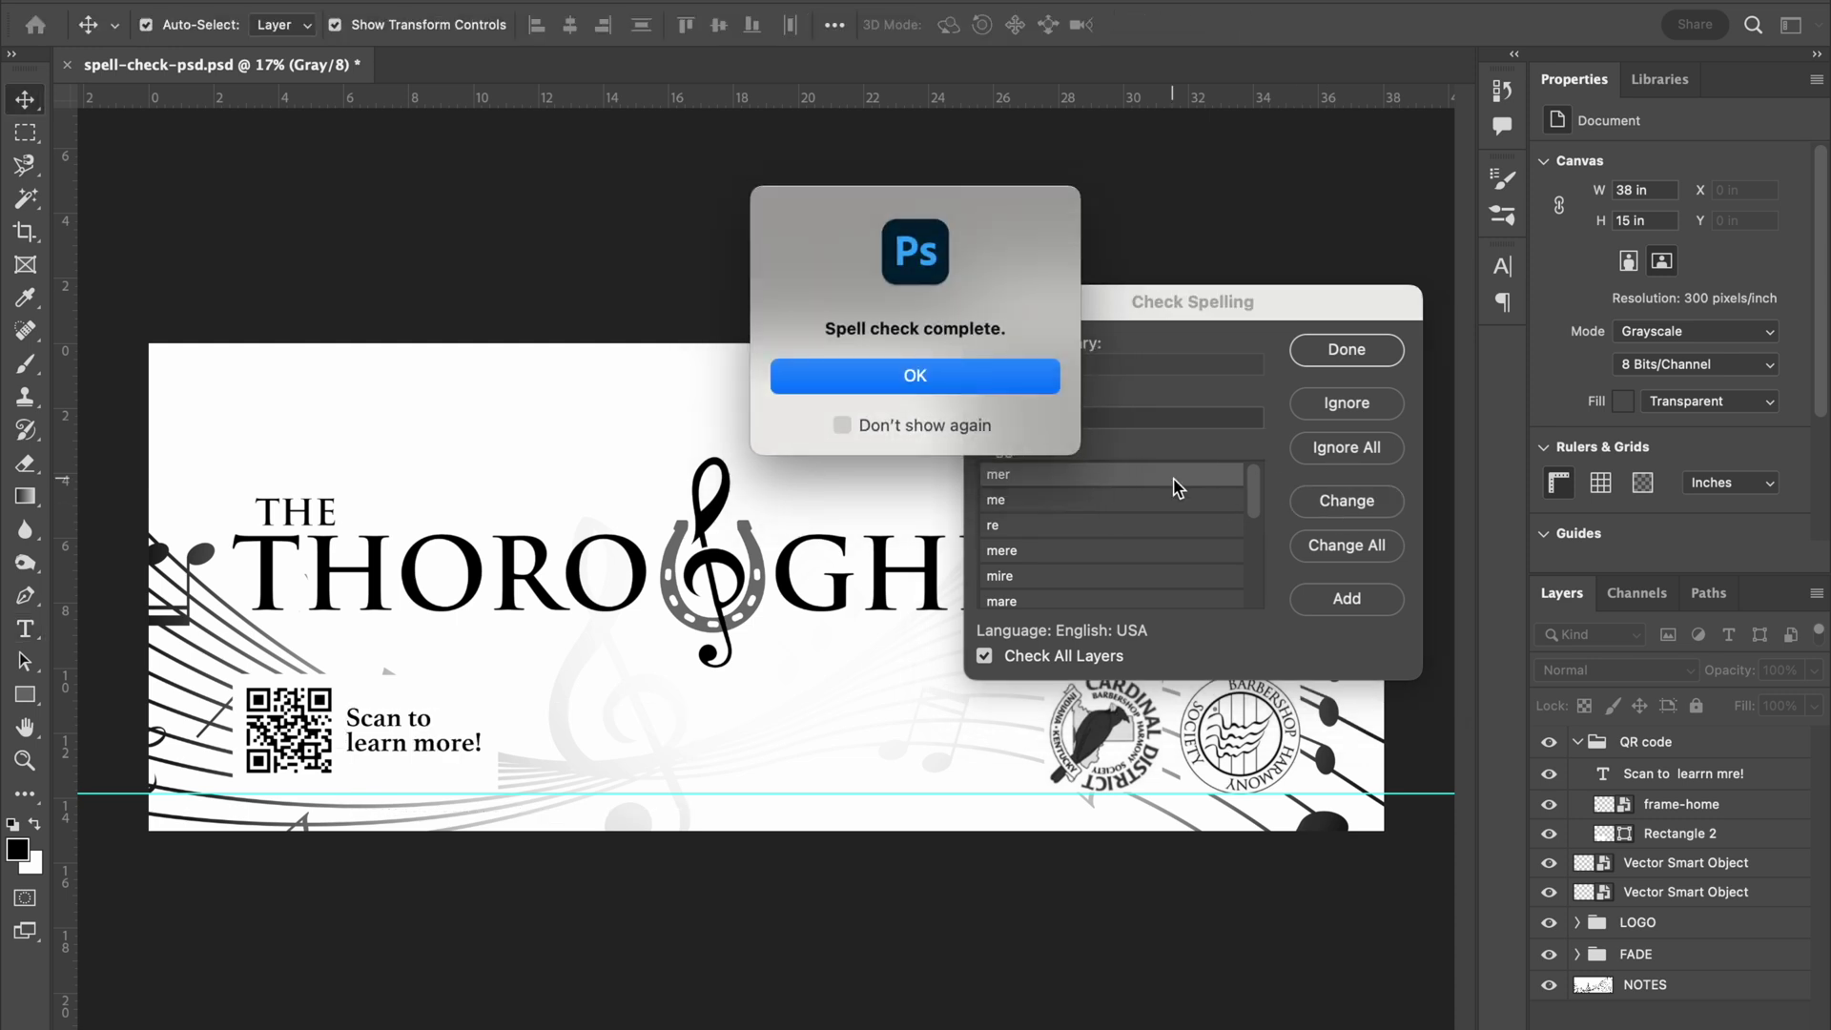
{"action": "left_click", "coordinate": [948, 374]}
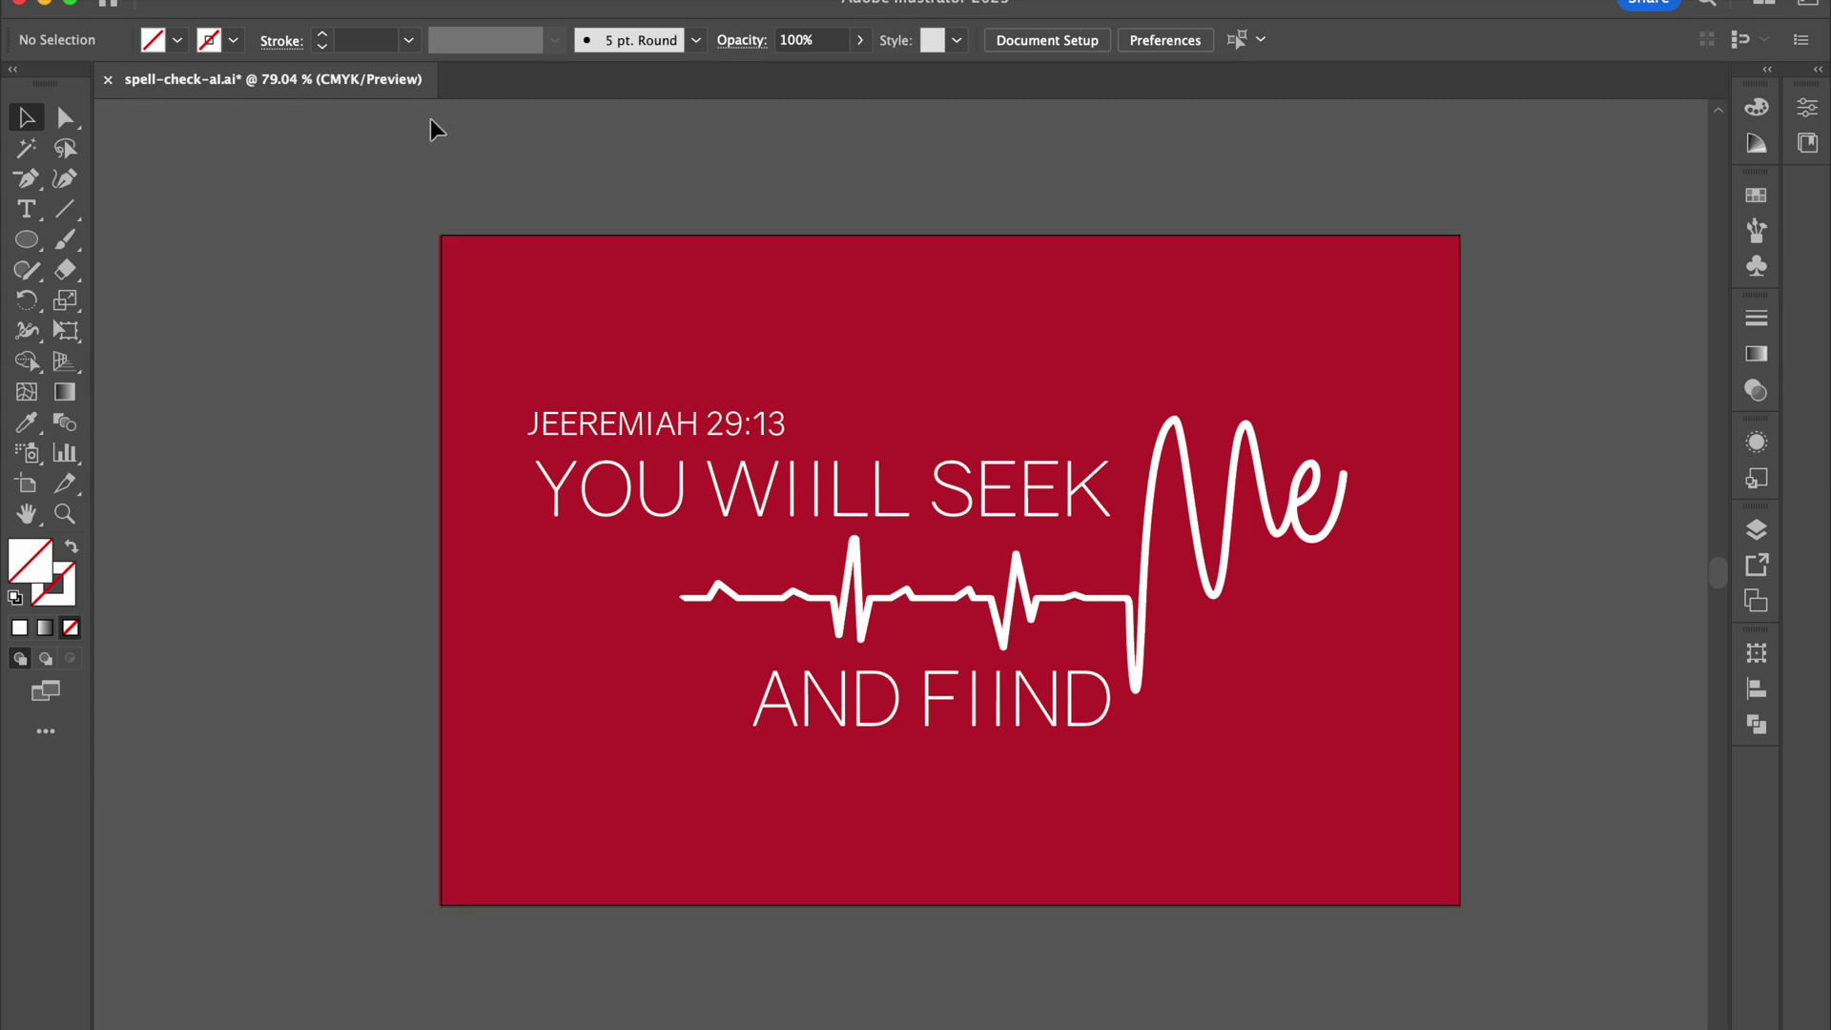
In Illustrator, run a spelling check on the red artwork and change "WIILL" to "will".
{"action": "scroll", "coordinate": [431, 119], "scroll_direction": "right", "scroll_amount": 1}
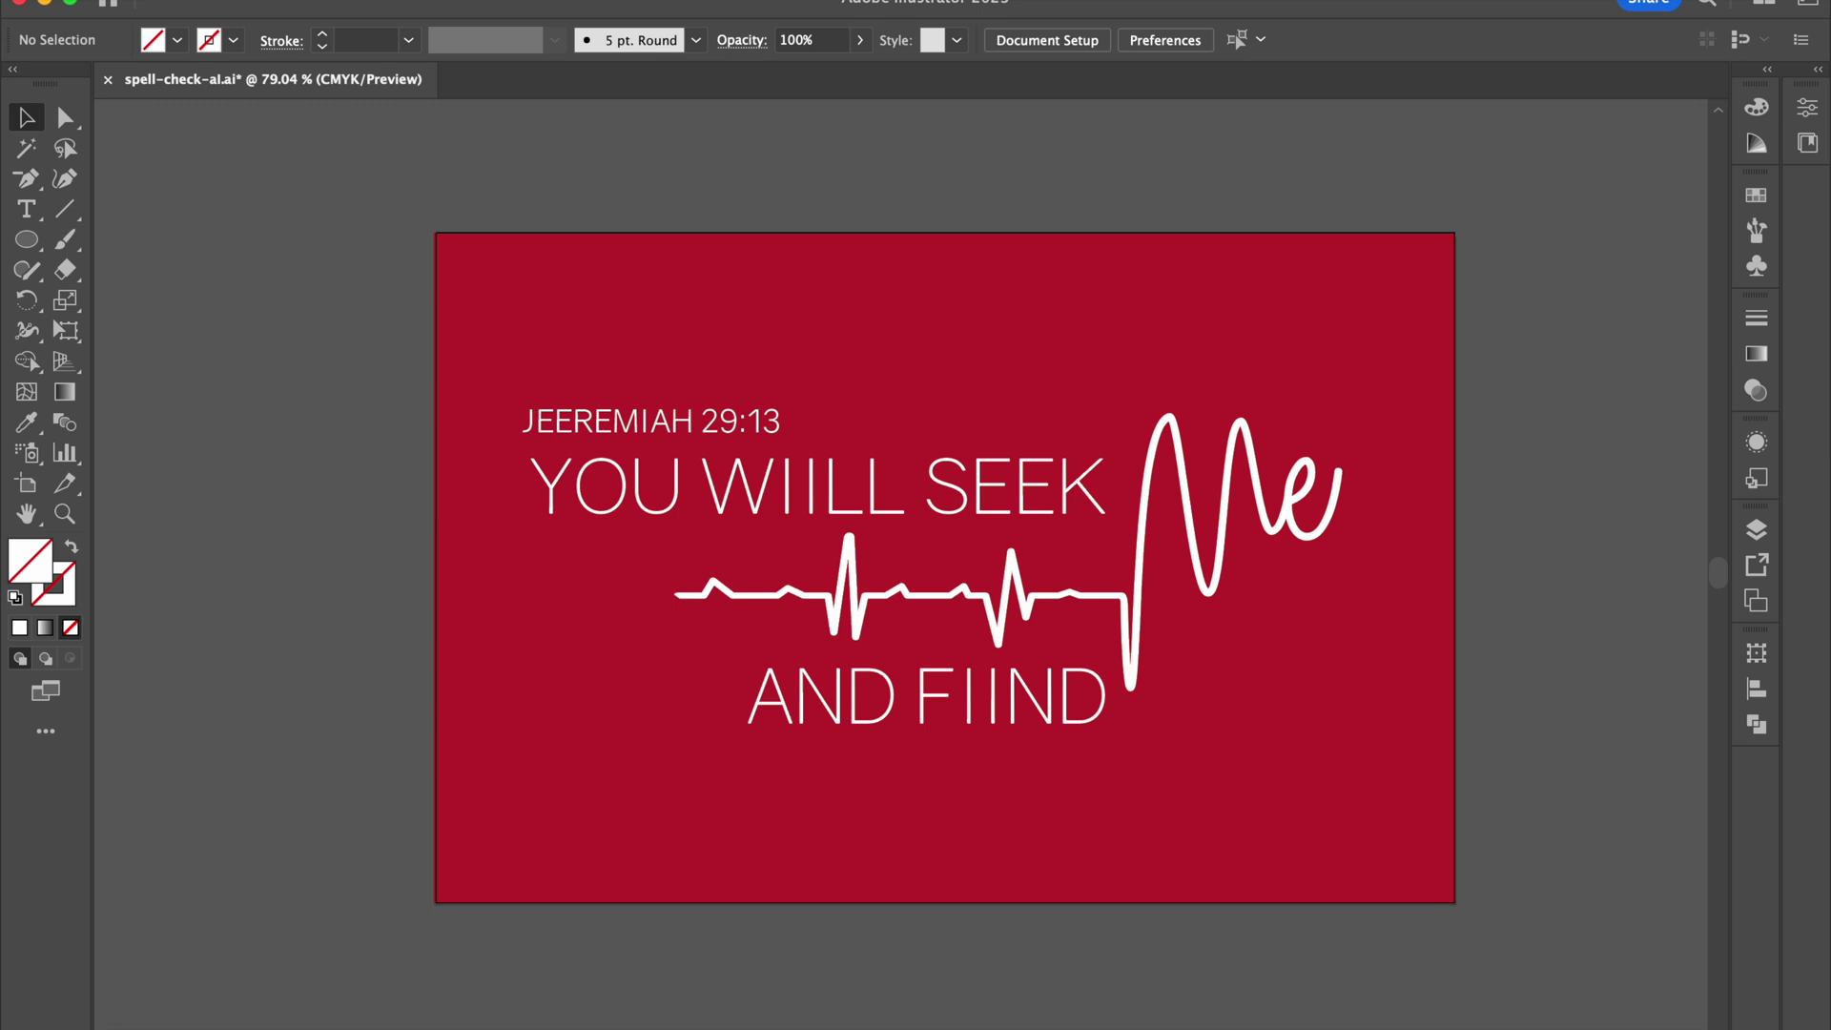
{"action": "left_click", "coordinate": [238, 1]}
{"action": "mouse_move", "coordinate": [360, 388]}
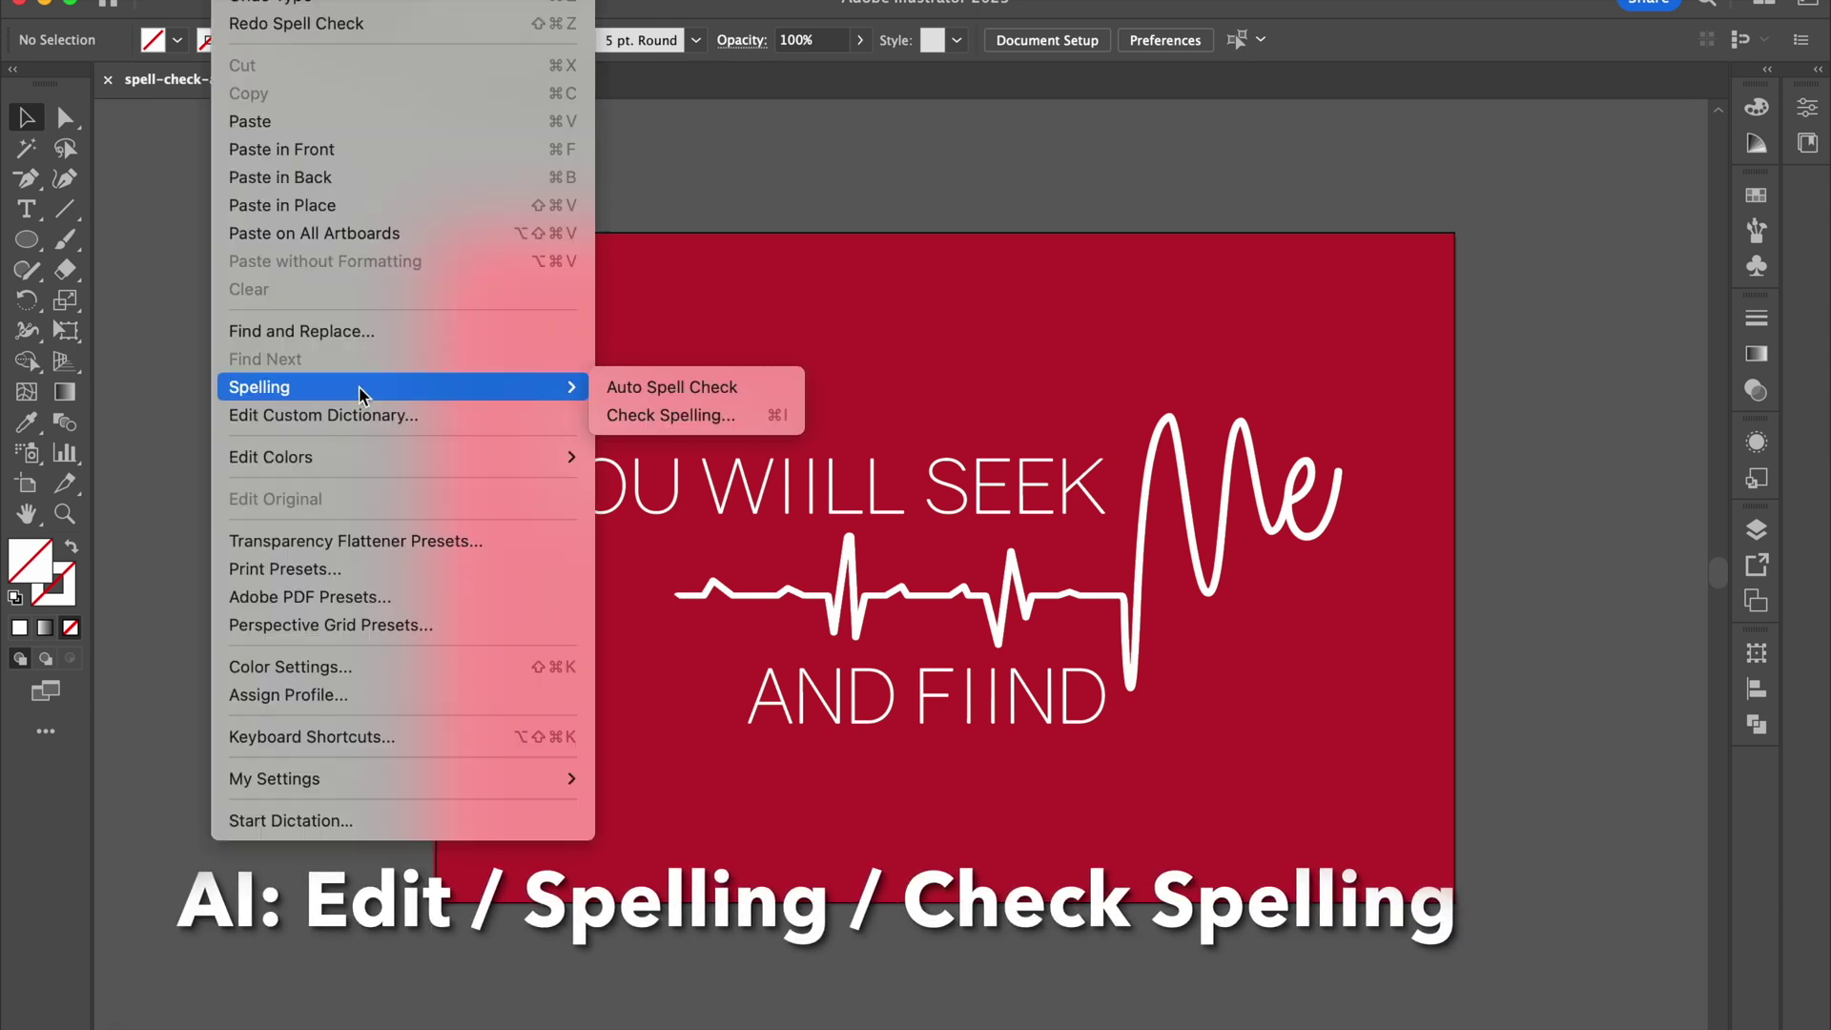
{"action": "left_click", "coordinate": [685, 418]}
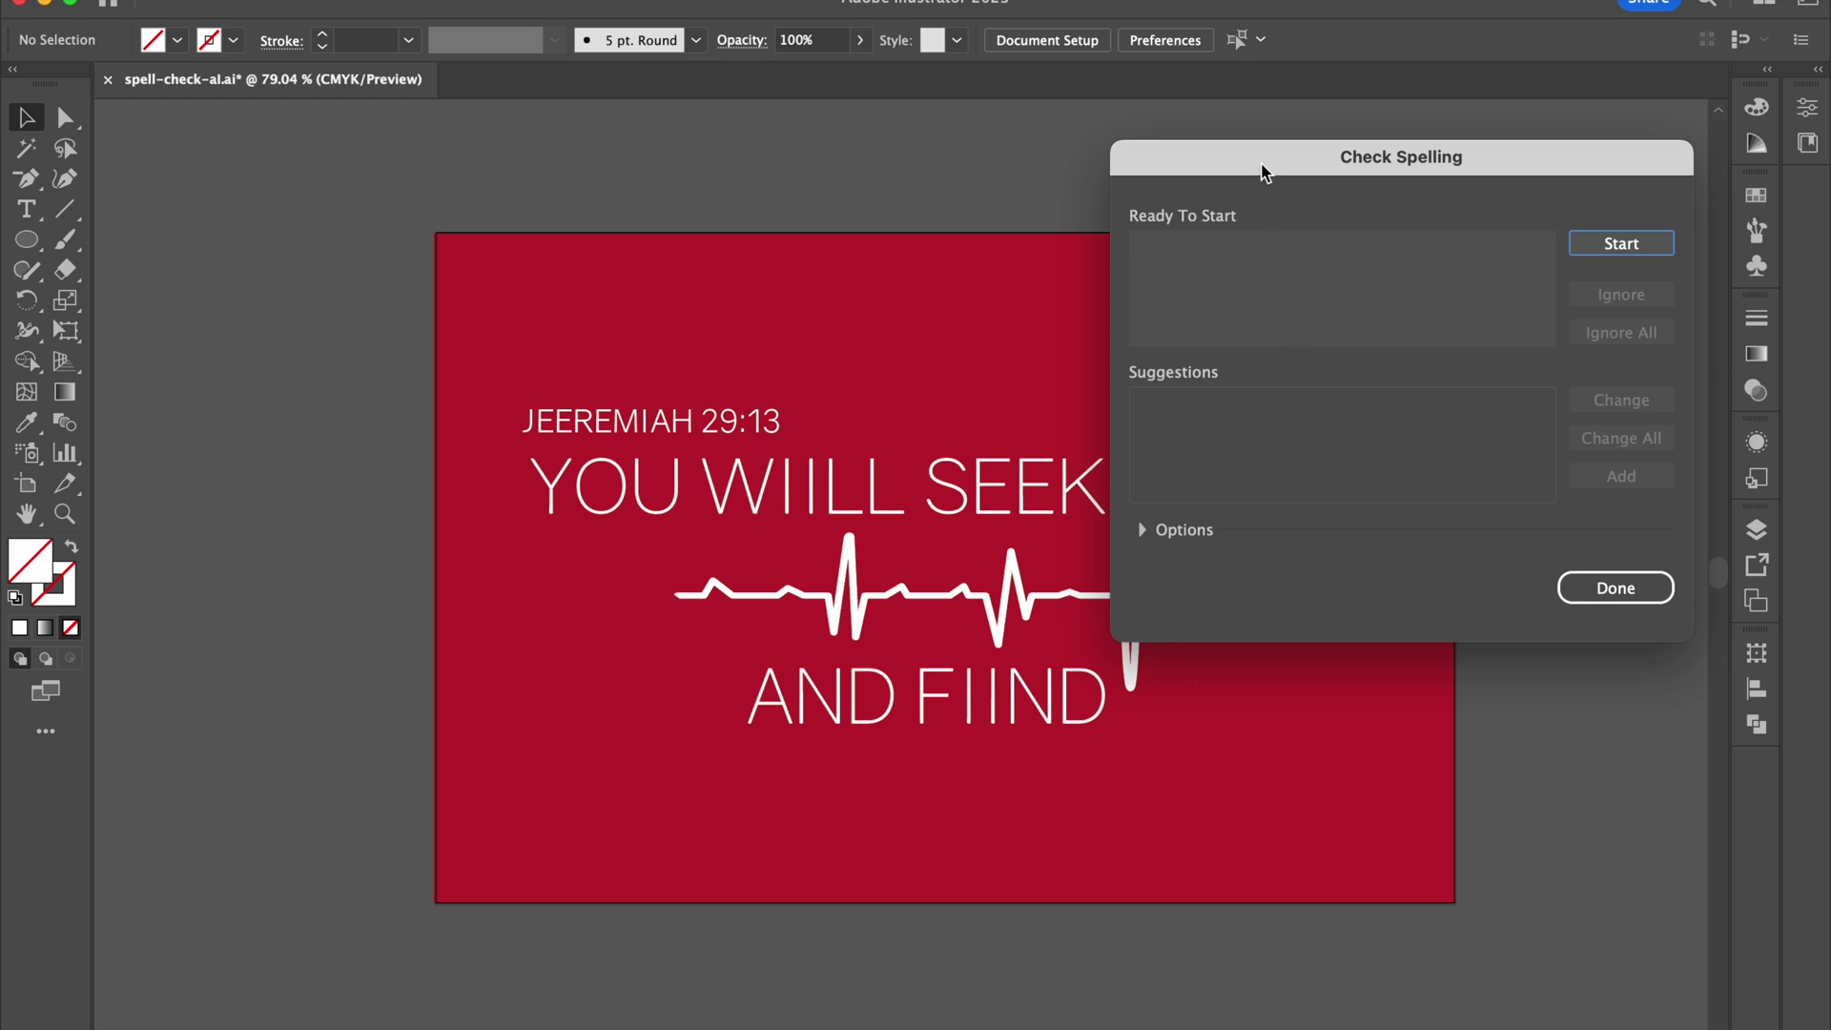
{"action": "left_click", "coordinate": [1601, 246]}
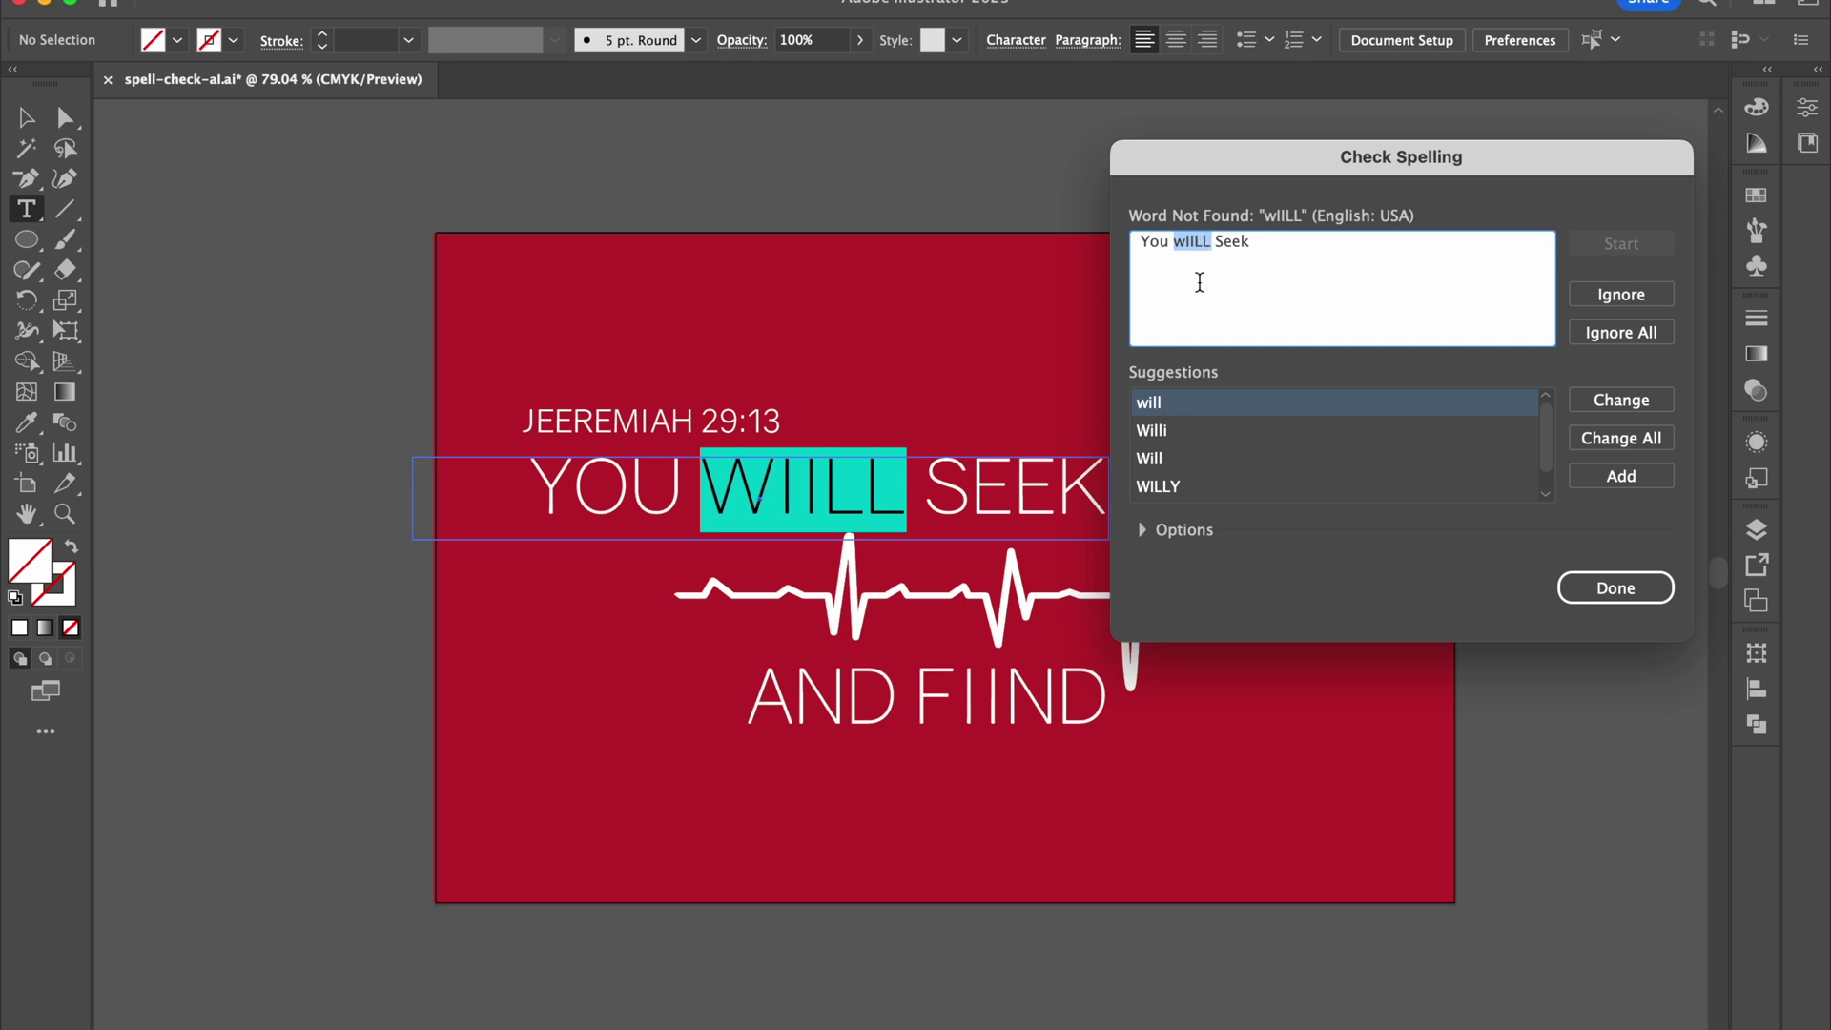
{"action": "left_click", "coordinate": [1179, 410]}
{"action": "left_click", "coordinate": [1591, 412]}
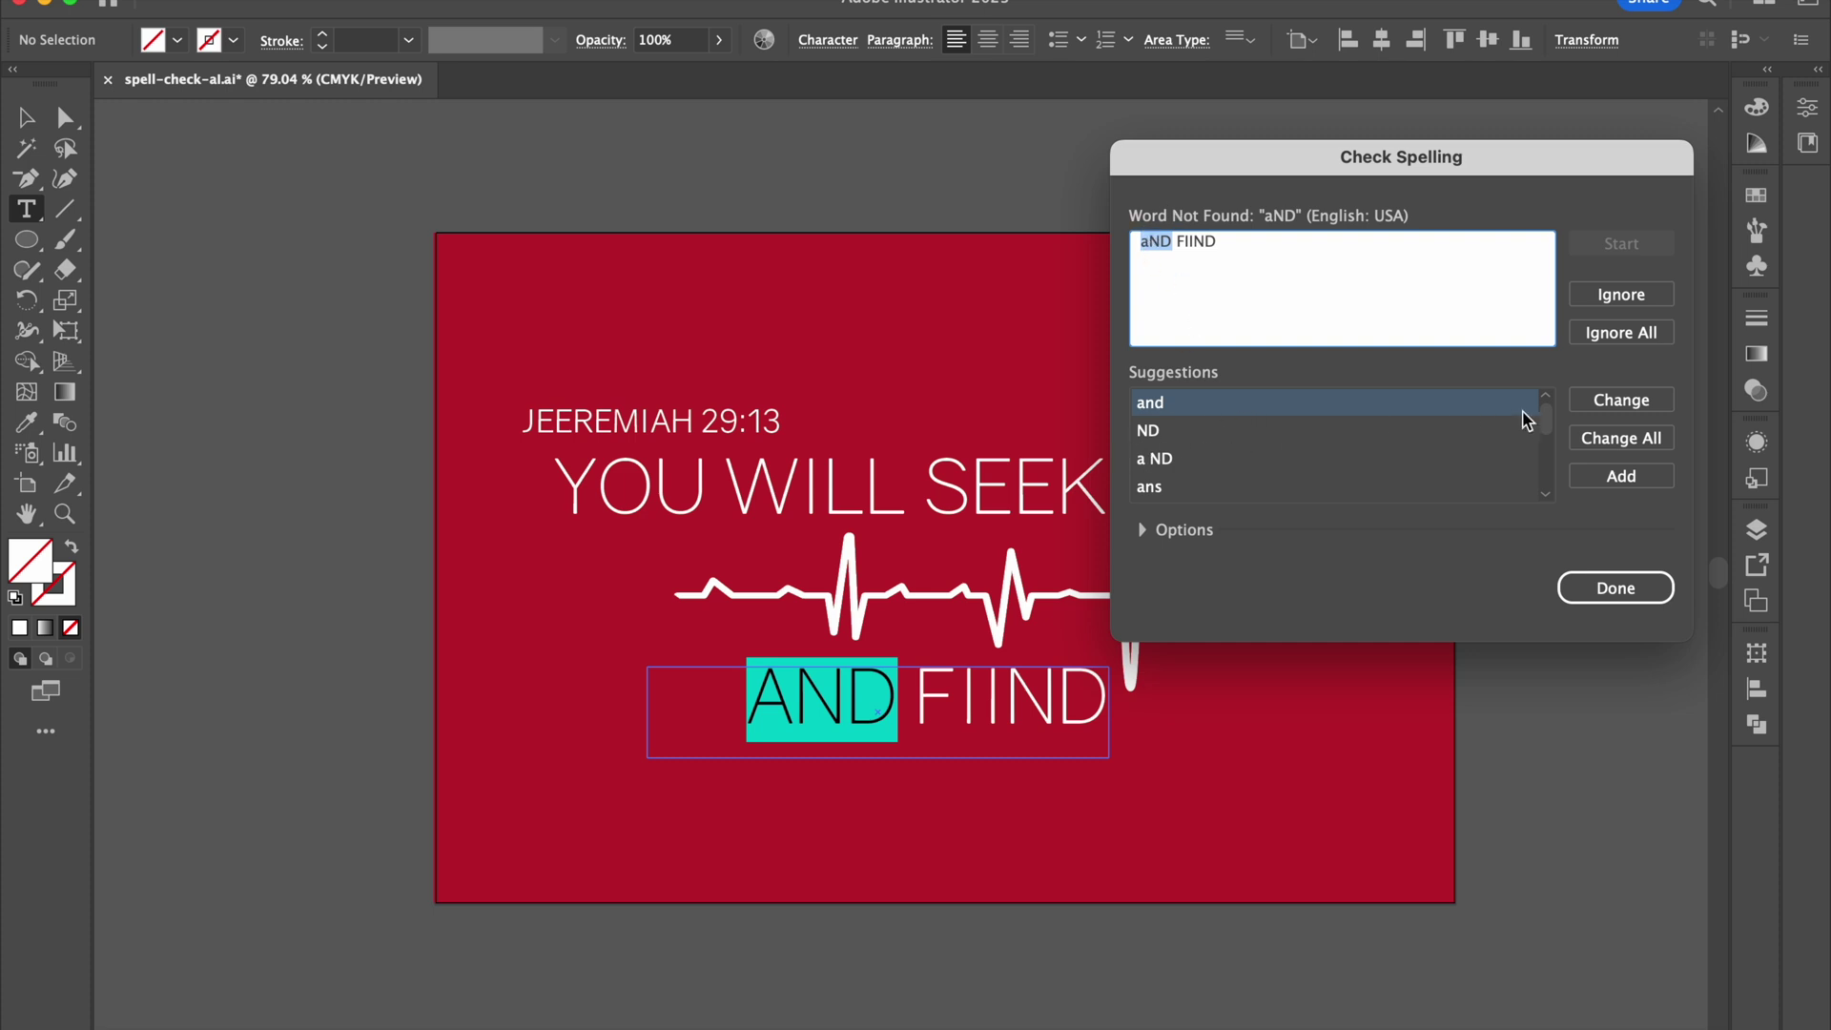
Change "aND" to "And" and "FIIND" to "FIND" in the text below the heartbeat line.
{"action": "left_click", "coordinate": [1608, 410]}
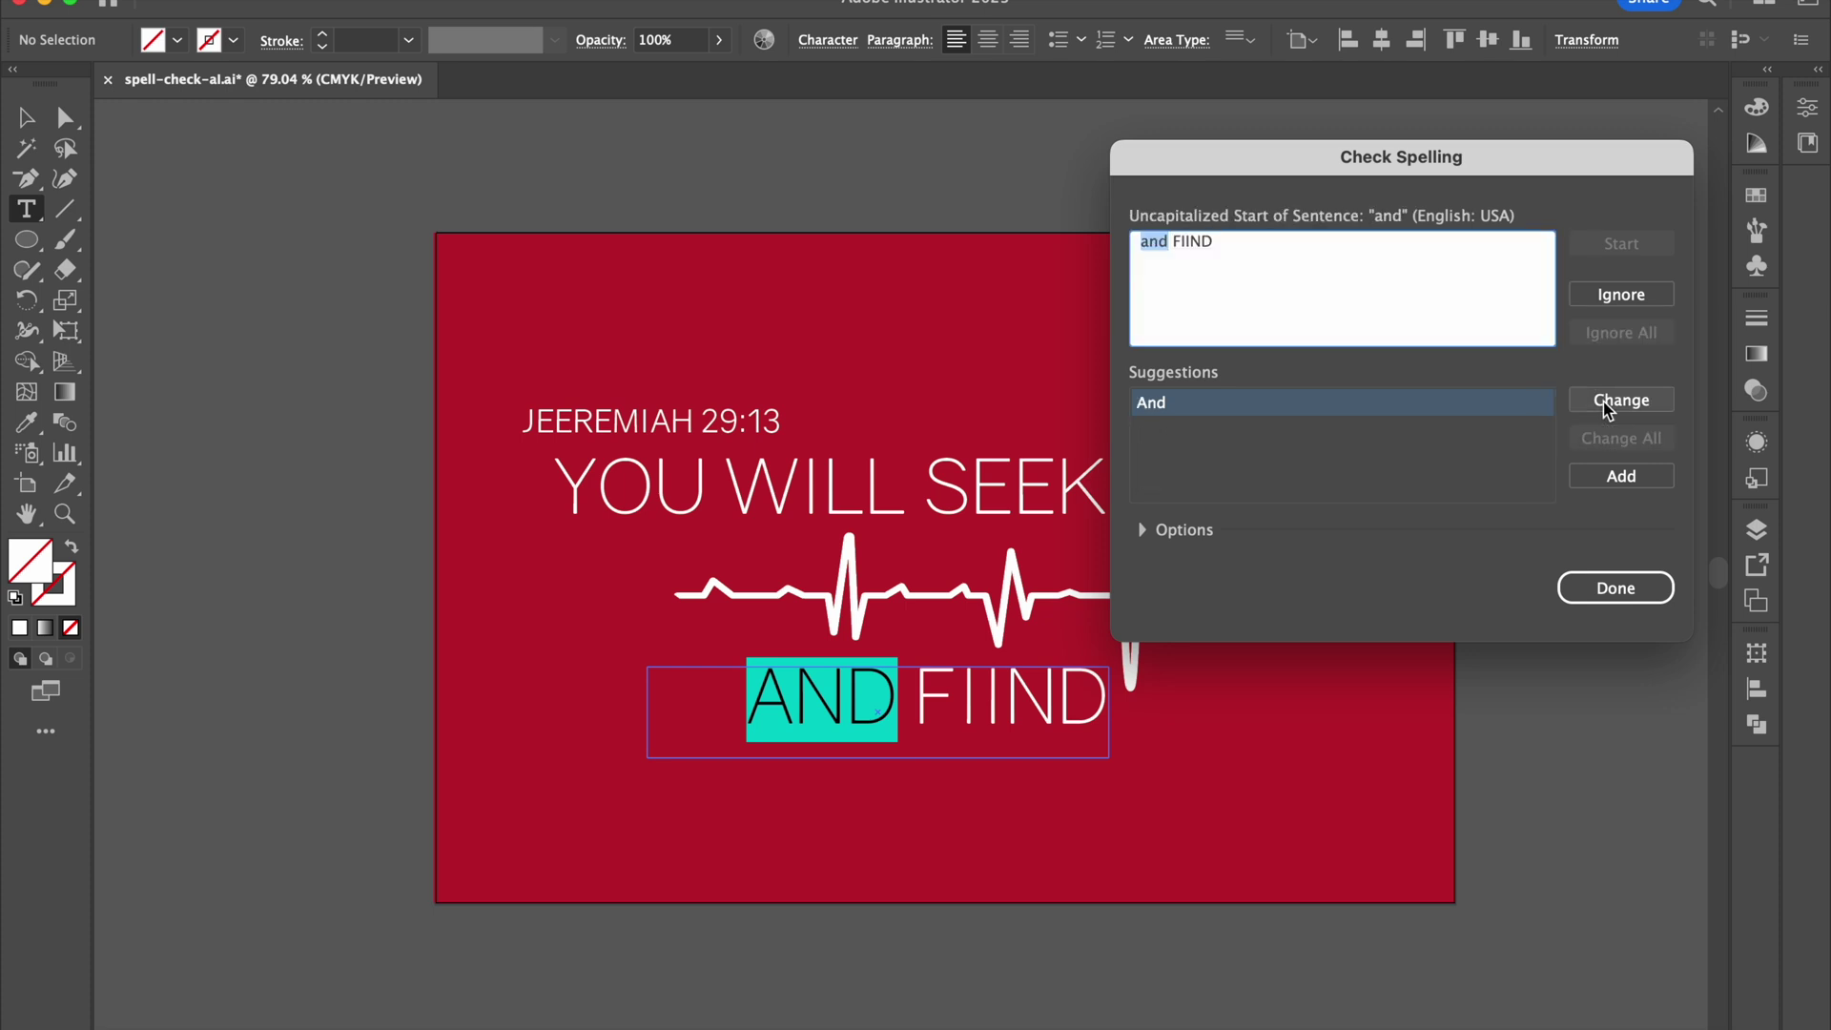
{"action": "left_click", "coordinate": [1650, 403]}
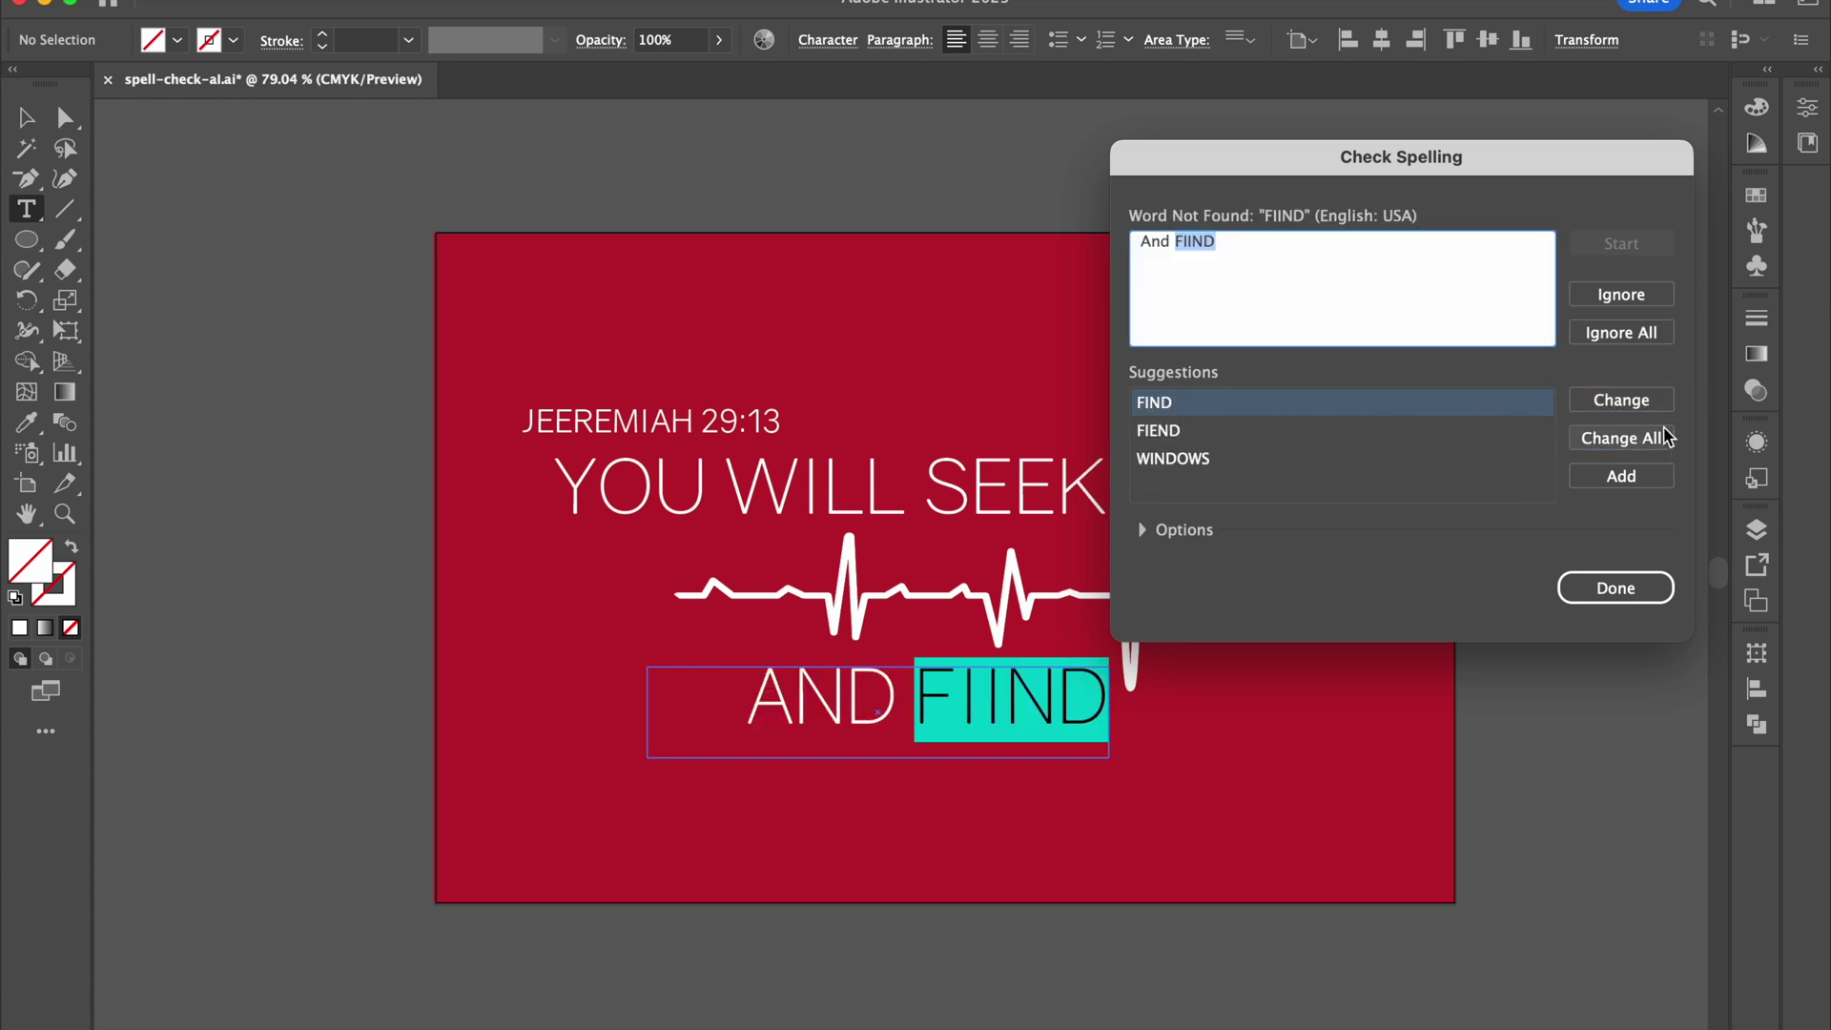
{"action": "left_click", "coordinate": [1602, 404]}
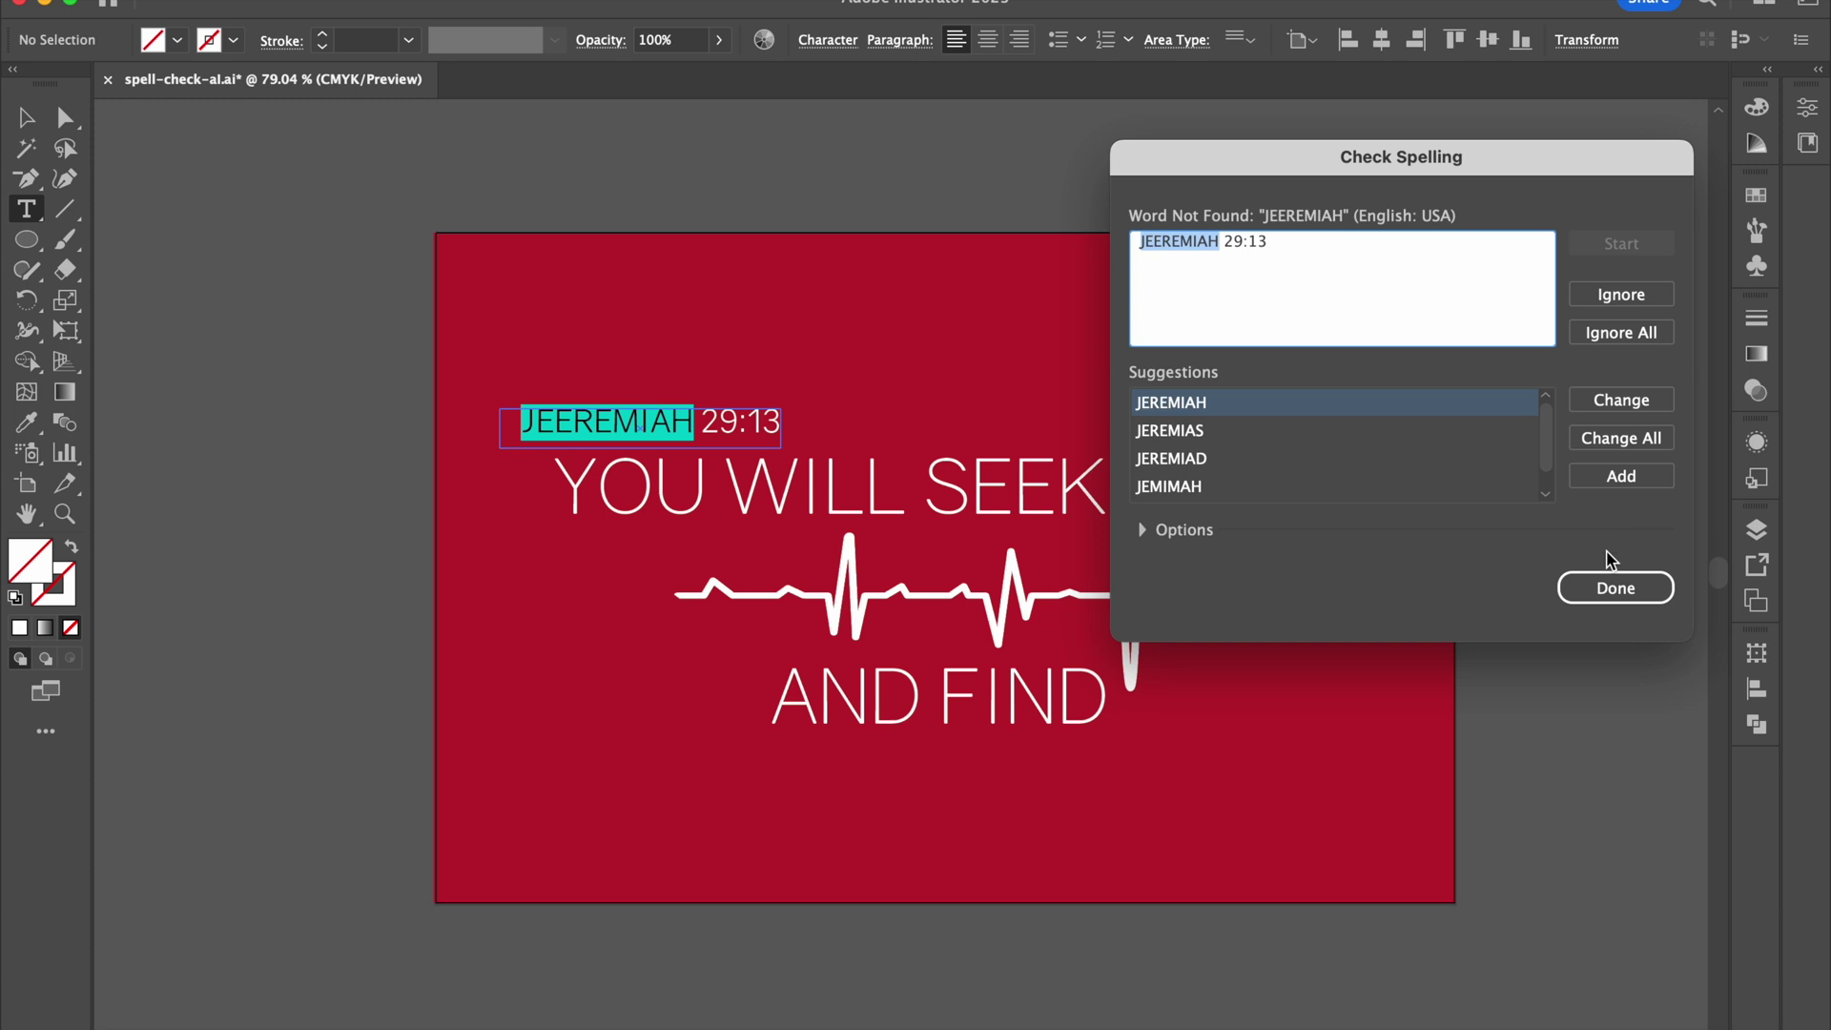
Change "JEEREMIAH" to "JEREMIAH" in the verse reference and close the spelling check.
{"action": "left_click", "coordinate": [1298, 402]}
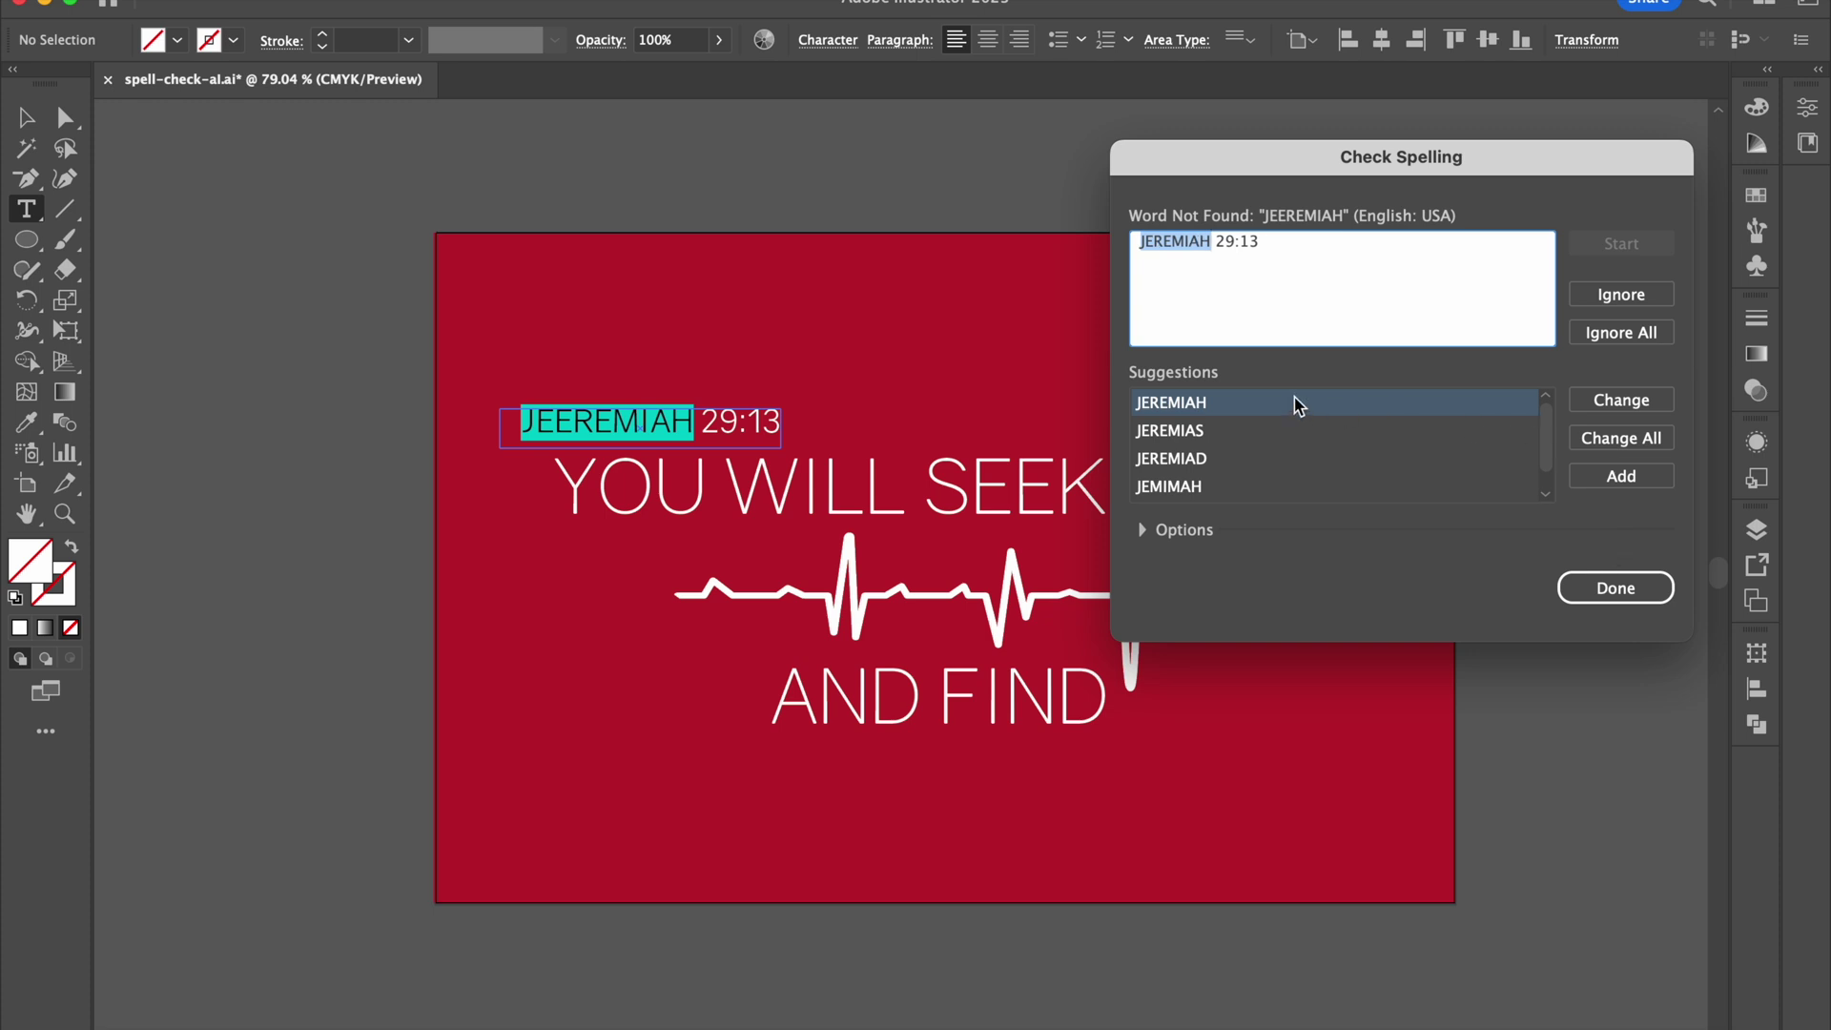
{"action": "left_click", "coordinate": [1602, 405]}
{"action": "left_click", "coordinate": [1610, 591]}
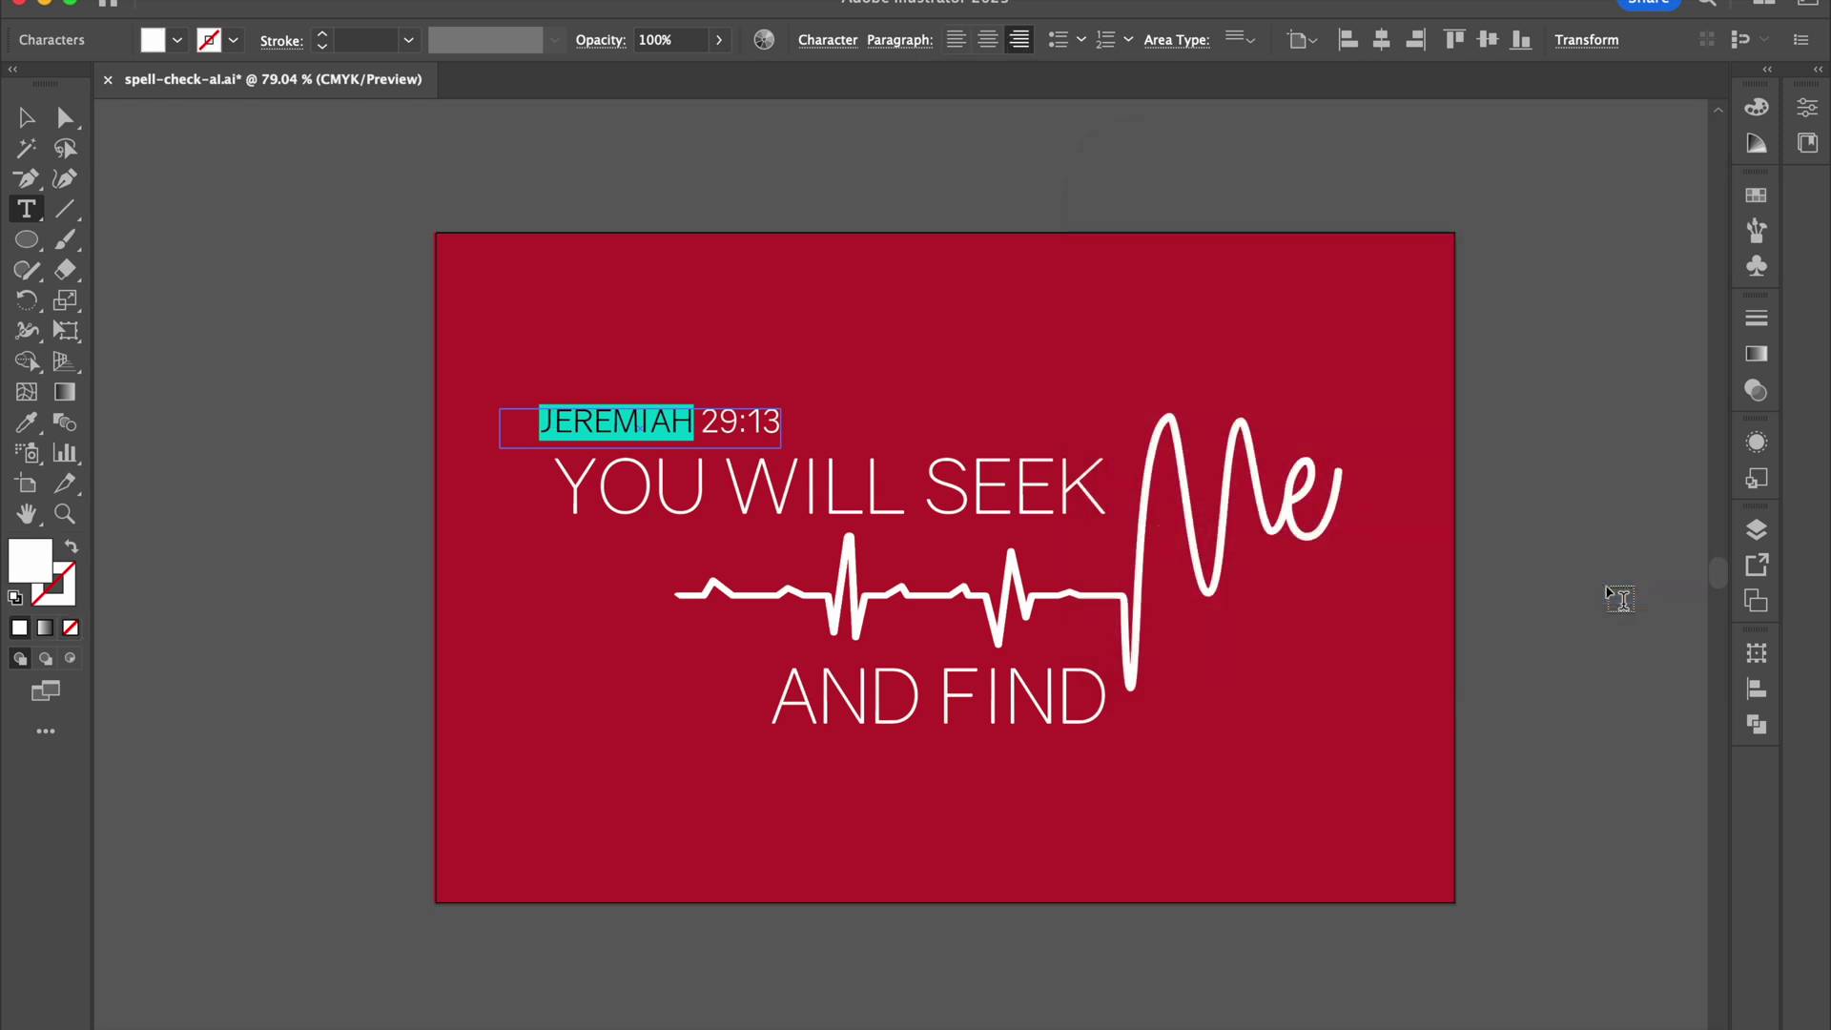